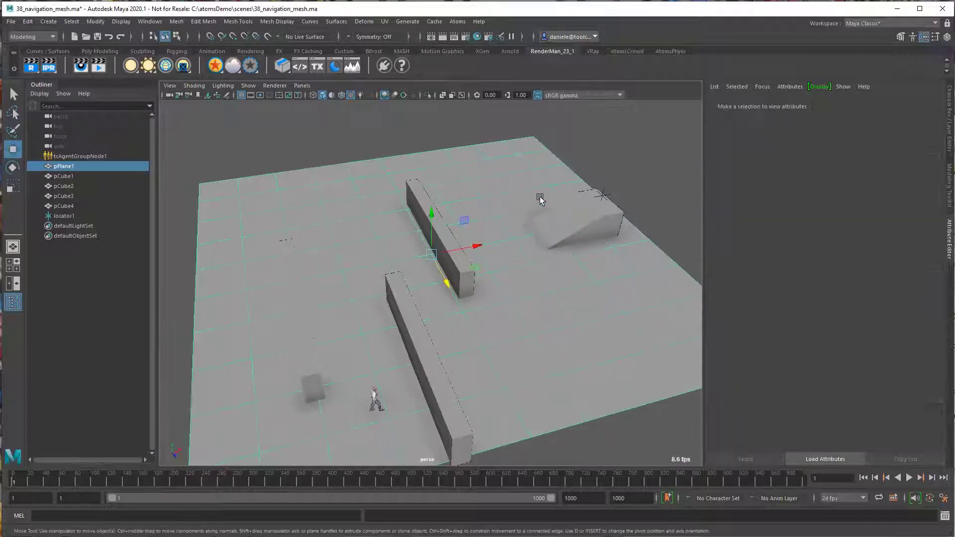
Create a height field named "ground" from the ground plane and the ramp mesh using the Height Field Manager.
shift+click(572, 214)
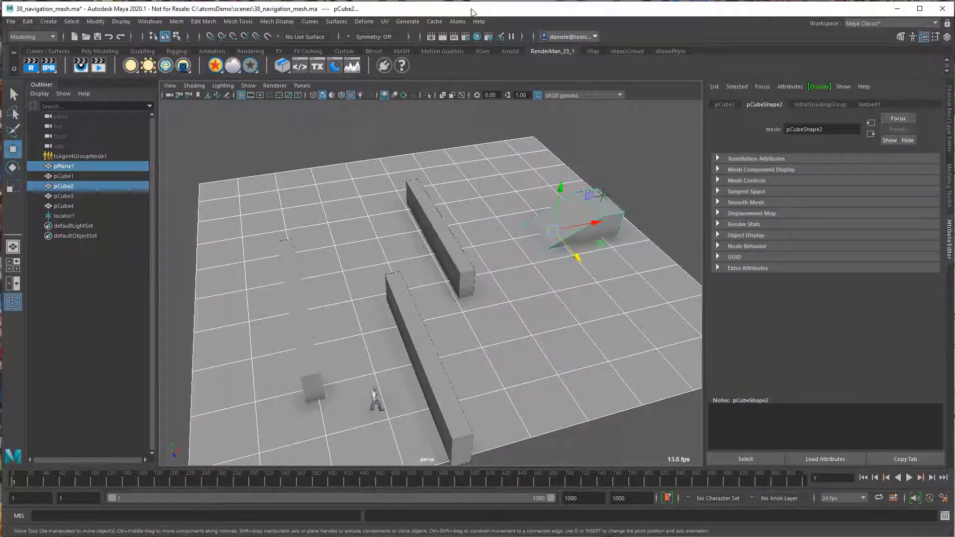
click(458, 21)
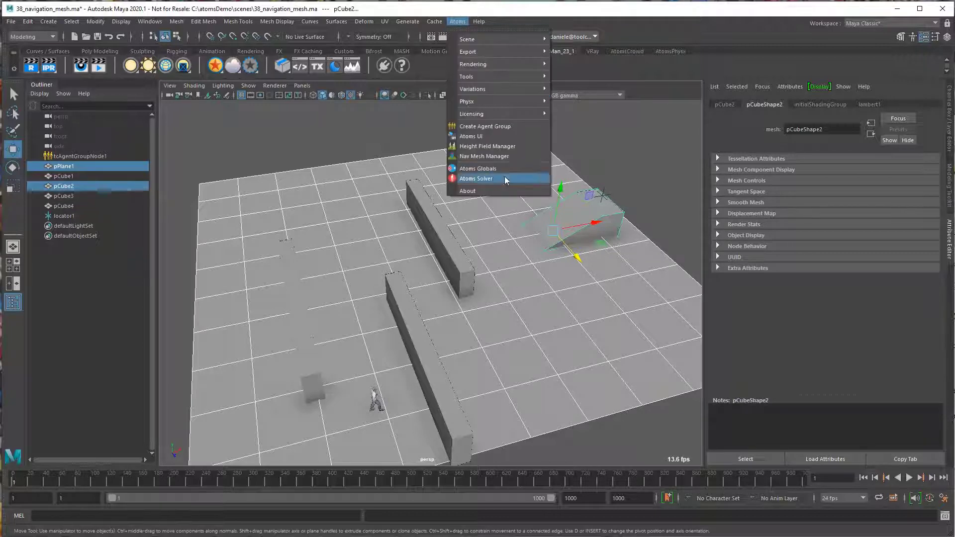
click(493, 147)
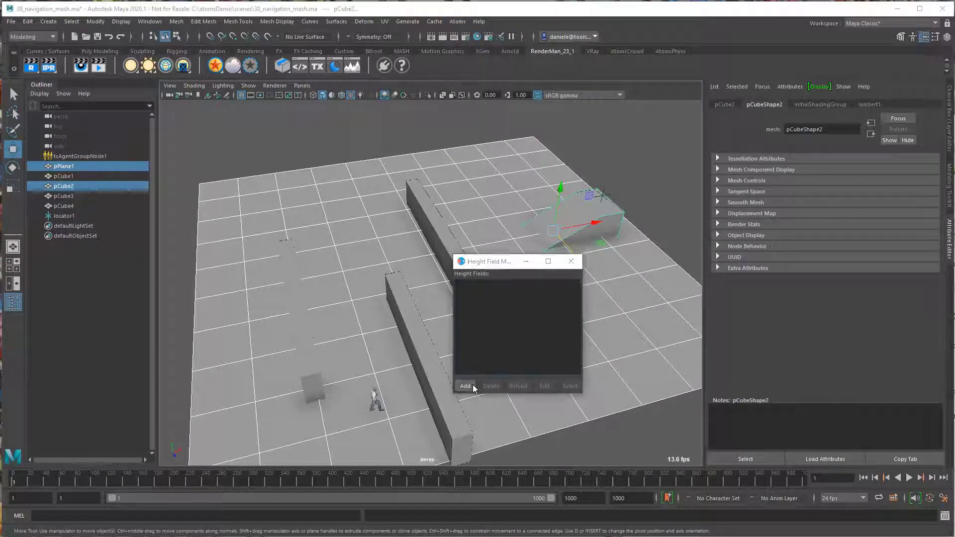
click(467, 386)
text(ground)
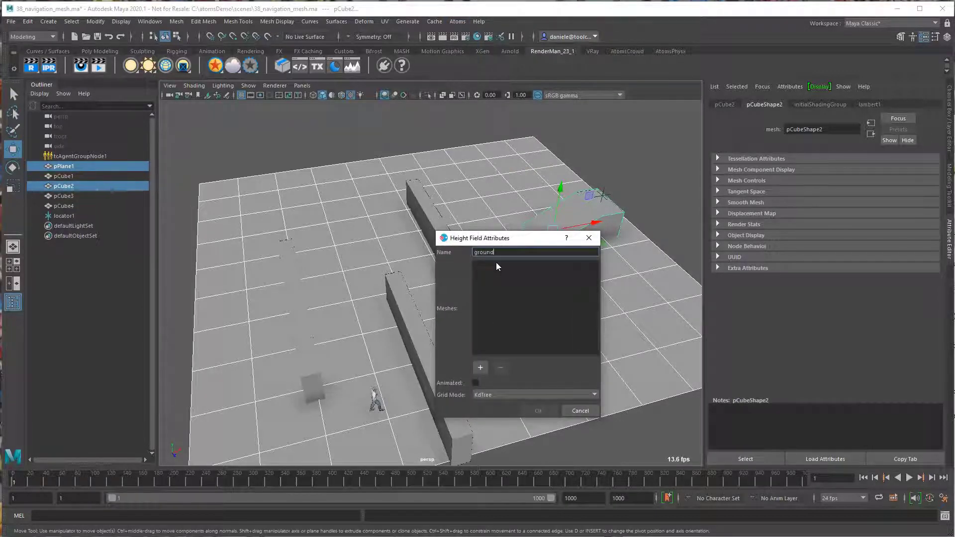
click(479, 367)
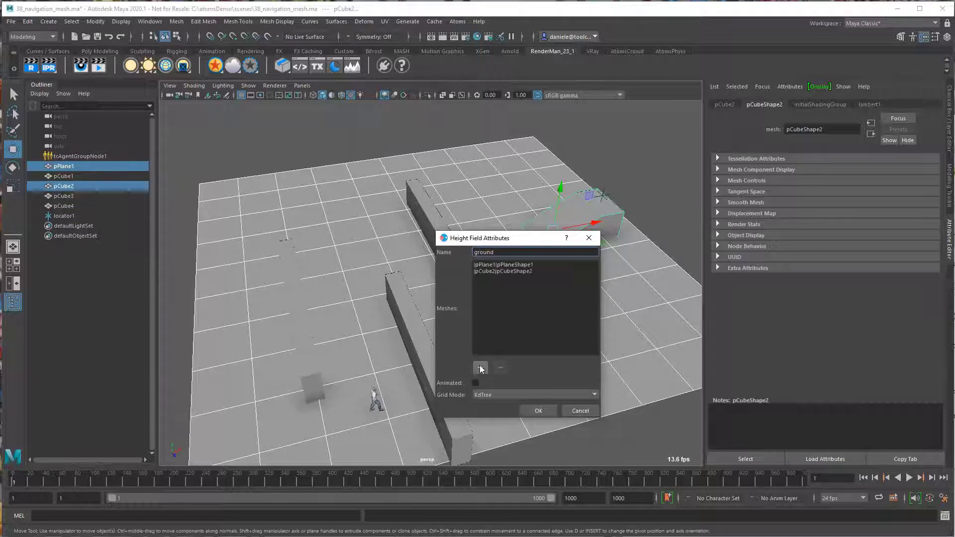
click(548, 410)
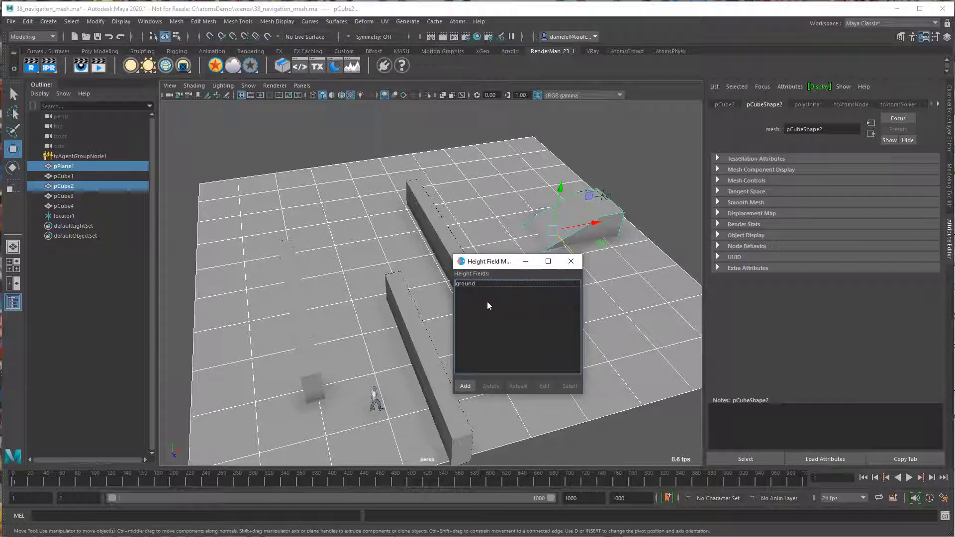
click(571, 261)
Assign the "ground" height field to the stateMachine behaviour module of tcAgentGroupNode1.
click(69, 156)
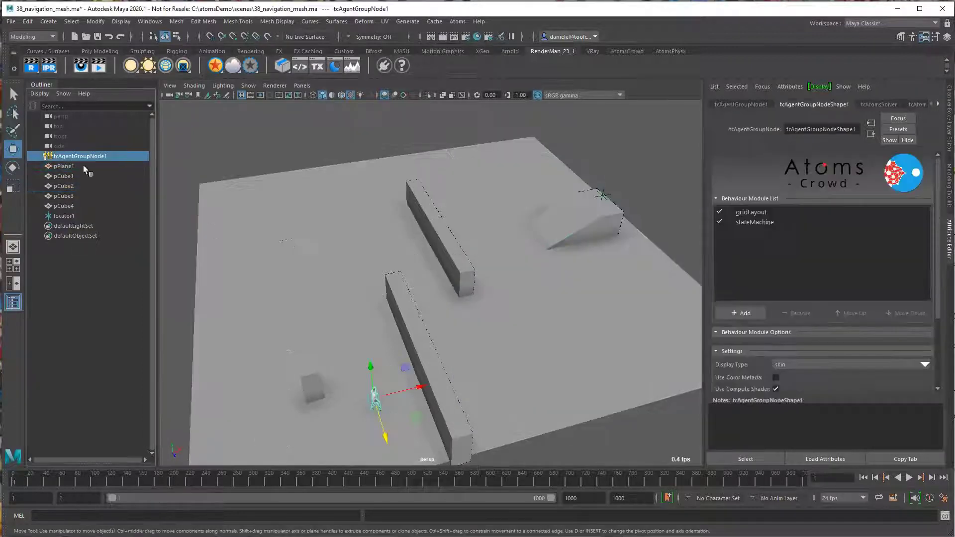
click(755, 222)
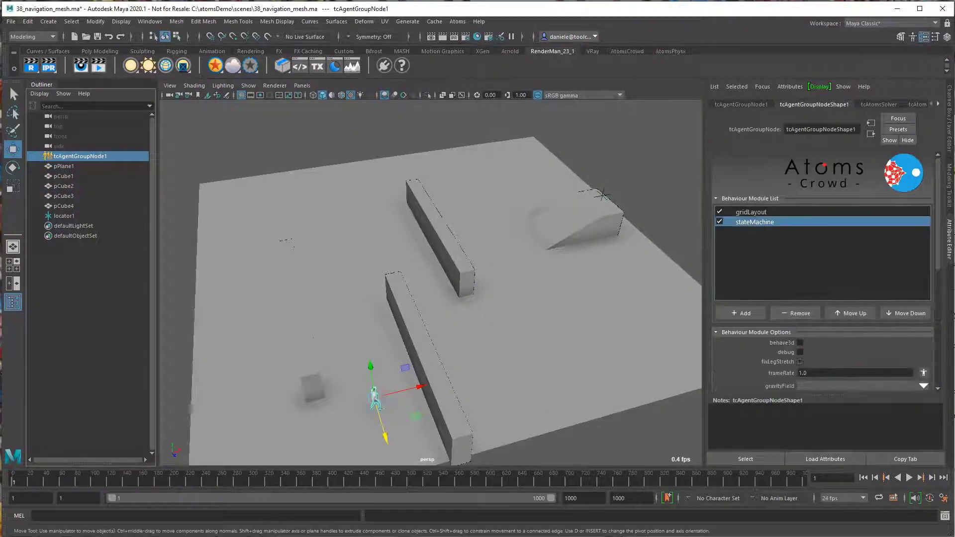
scroll(895, 324, down, 3)
click(923, 339)
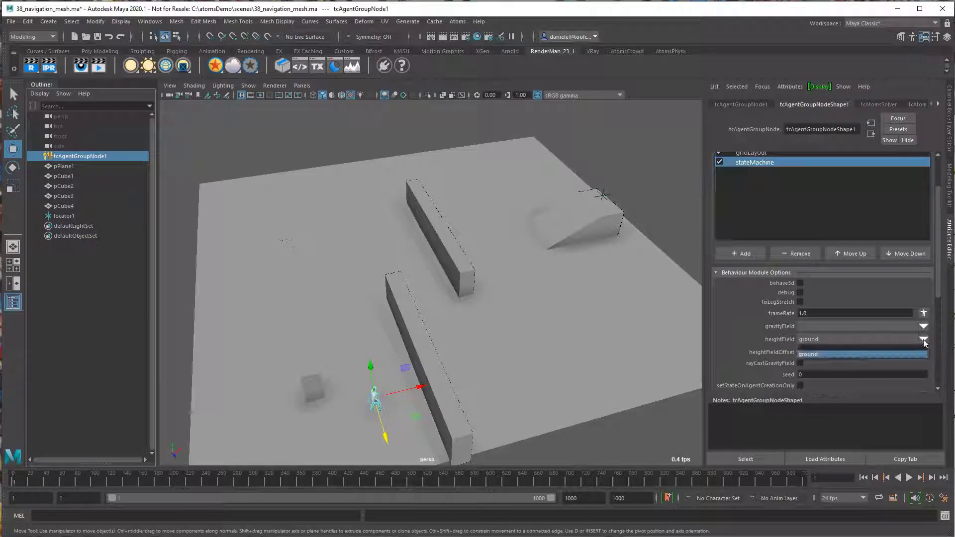
click(814, 353)
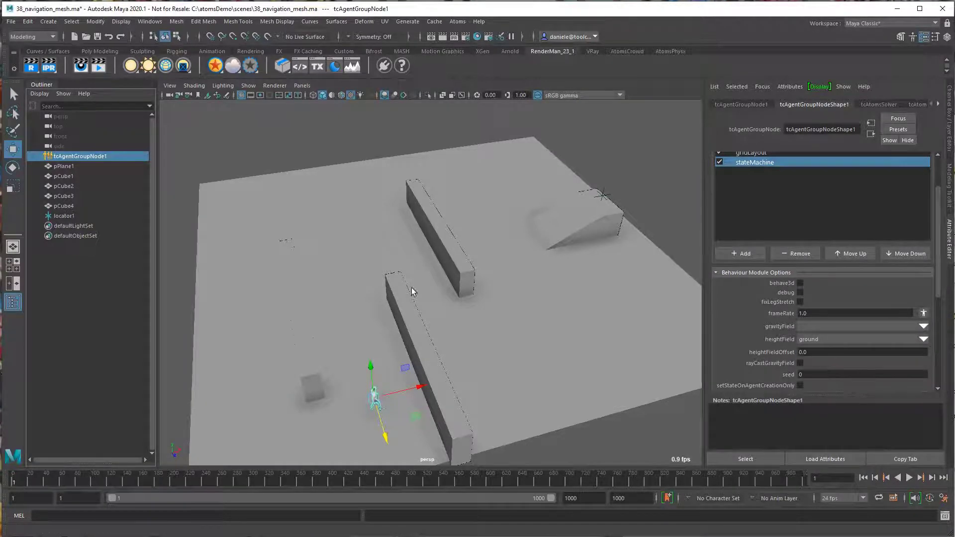
Create a navigation mesh named "navmesh" from the ground plane, the three walls and the ramp using the Nav Mesh Manager.
alt+drag(494, 273, 466, 297)
scroll(432, 279, up, 3)
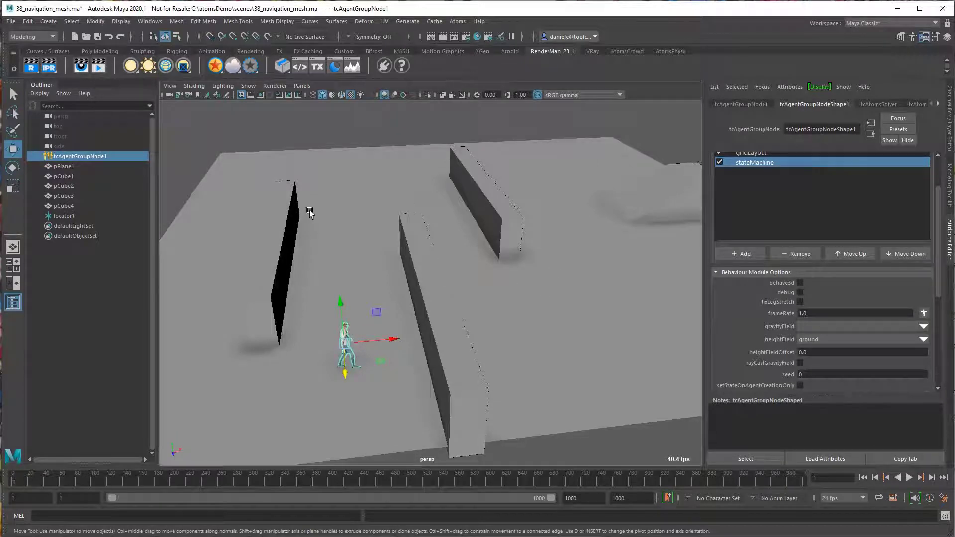
drag(240, 189, 525, 246)
shift+click(622, 204)
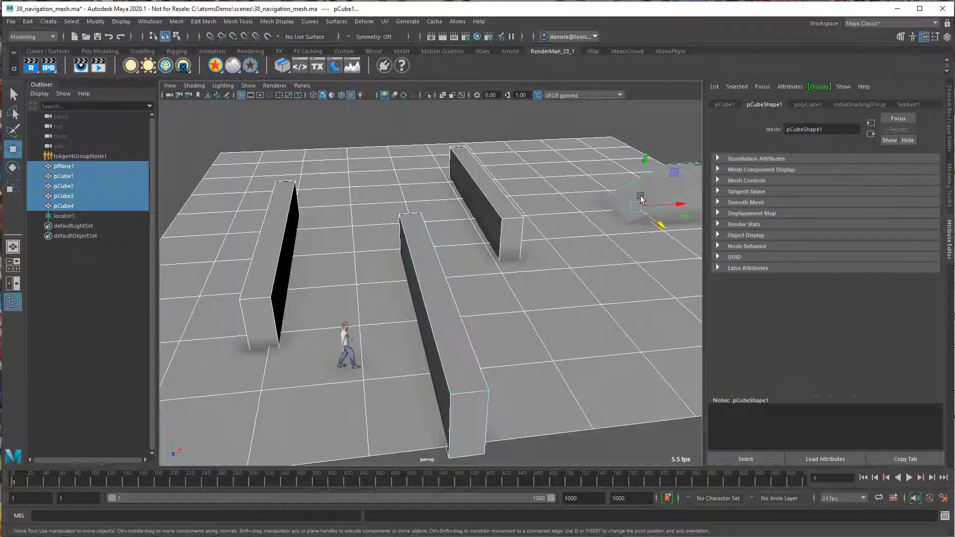
click(456, 21)
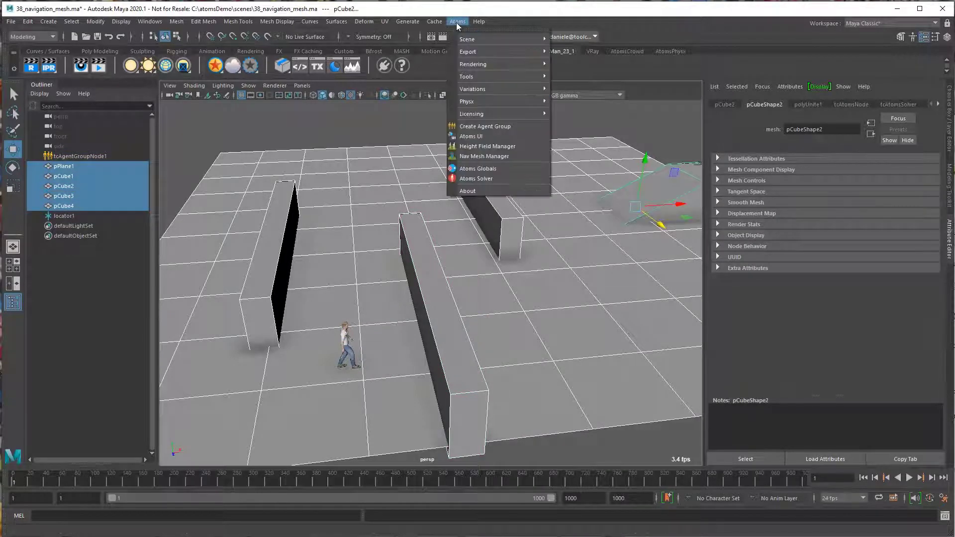
mouse_move(468, 93)
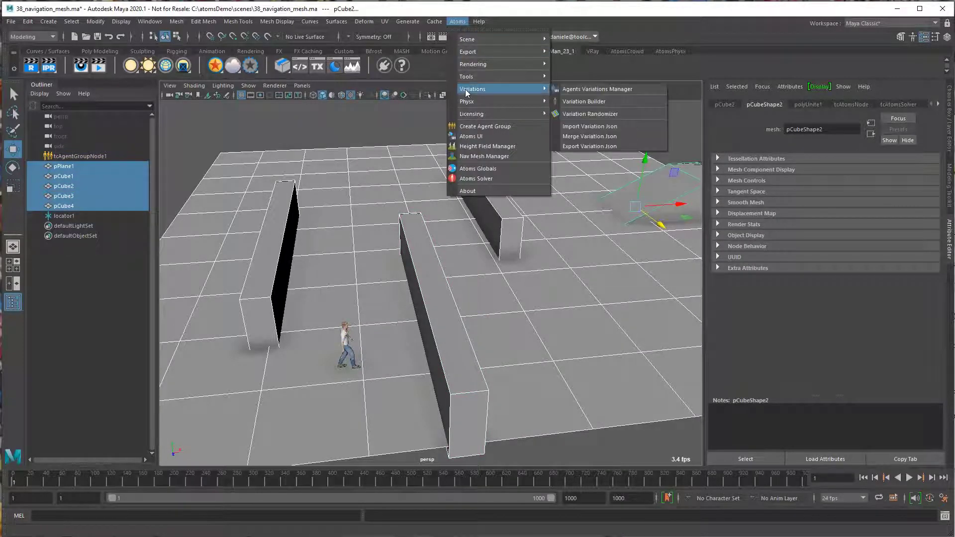
click(490, 158)
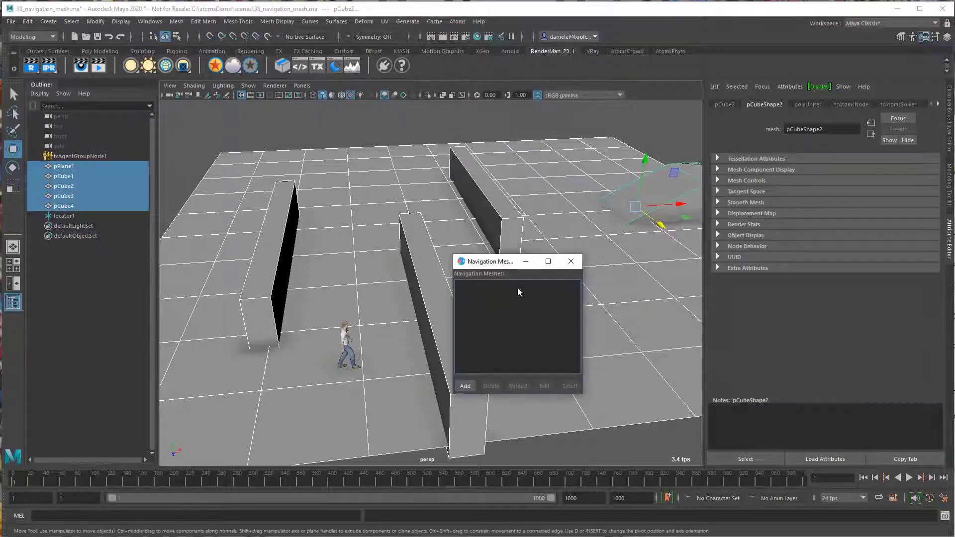
click(466, 384)
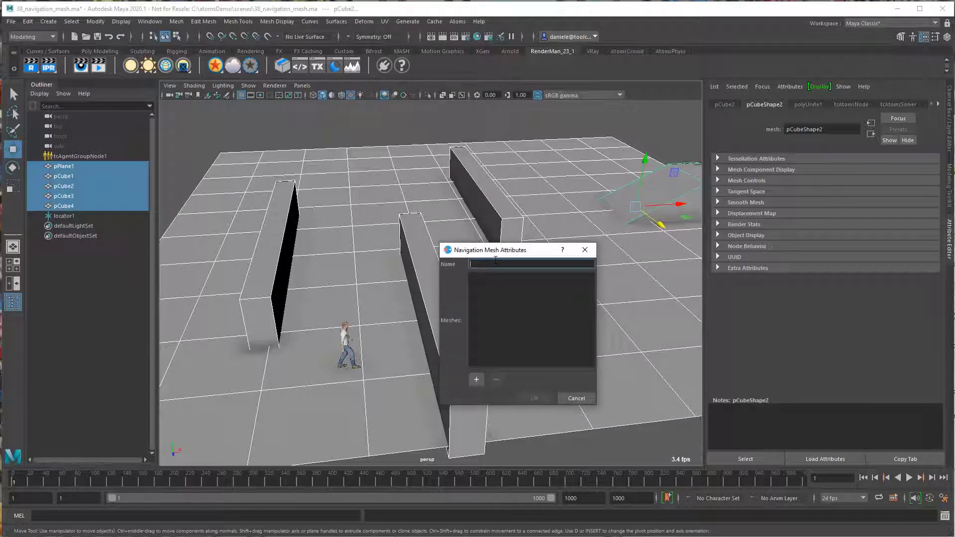
text(navmesh)
click(478, 378)
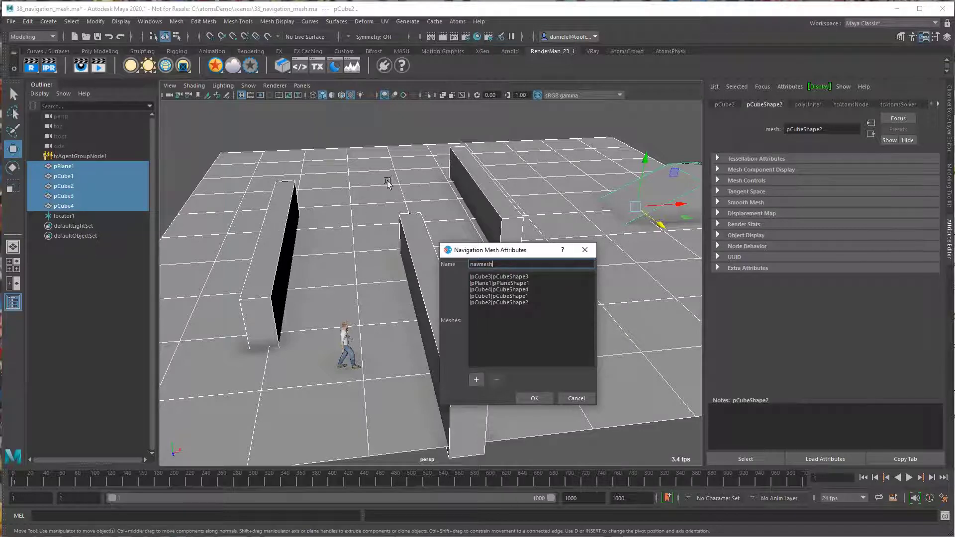
click(534, 398)
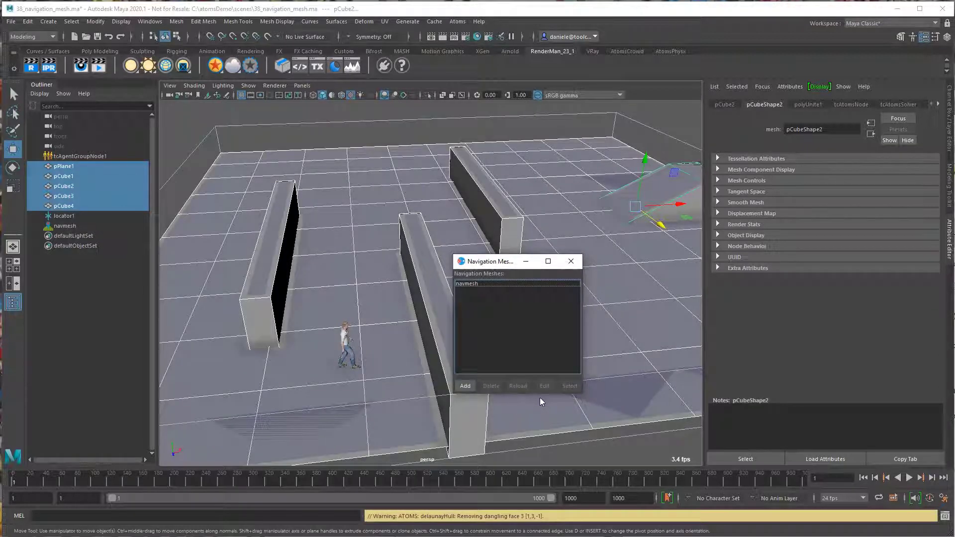
click(571, 261)
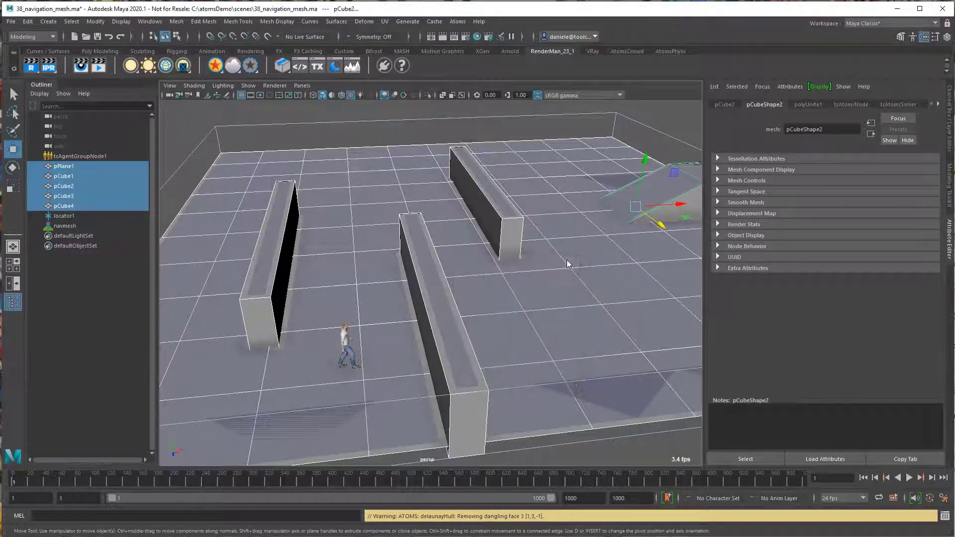
Select navmesh and examine its coverage around the walls in wireframe and shaded display, along with its attributes and name.
click(65, 226)
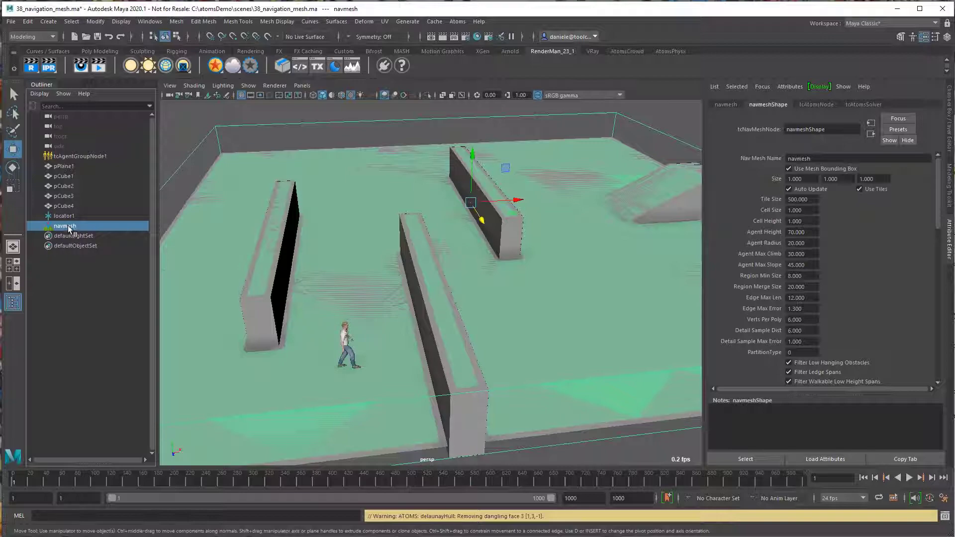
alt+drag(459, 288, 514, 300)
key(4)
mouse_move(482, 334)
alt+mouse_down()
mouse_move(482, 353)
mouse_move(418, 326)
mouse_move(388, 326)
mouse_move(495, 340)
alt+mouse_up()
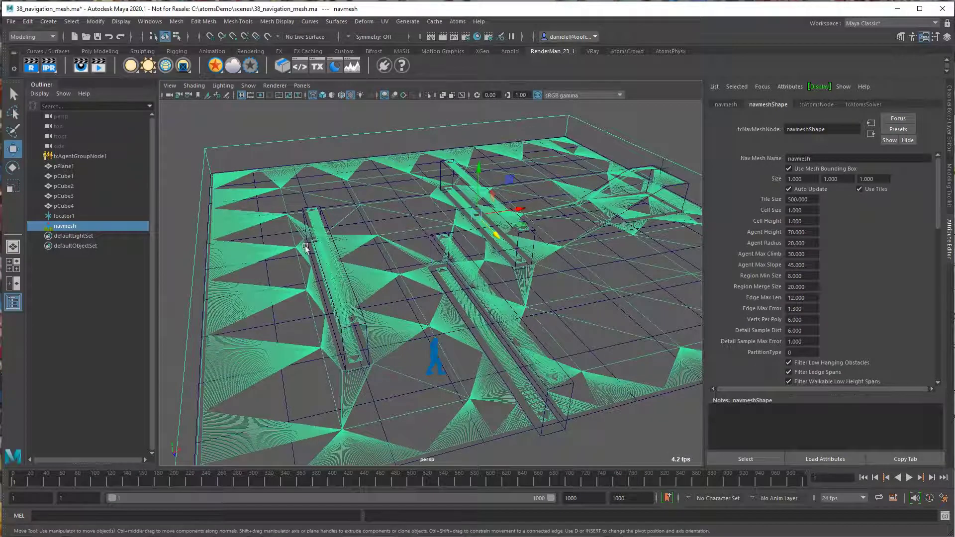
key(5)
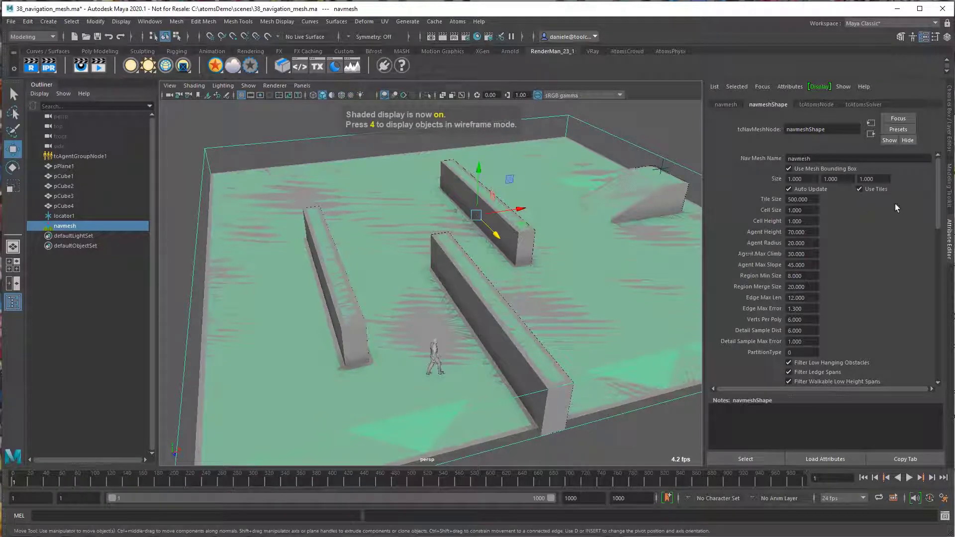
scroll(940, 224, down, 3)
scroll(940, 225, up, 3)
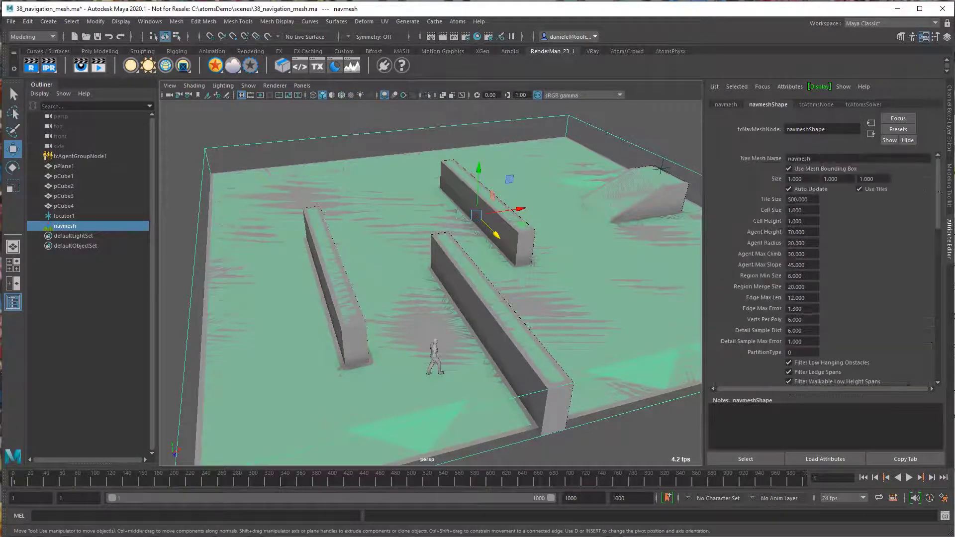
click(809, 159)
drag(809, 159, 788, 159)
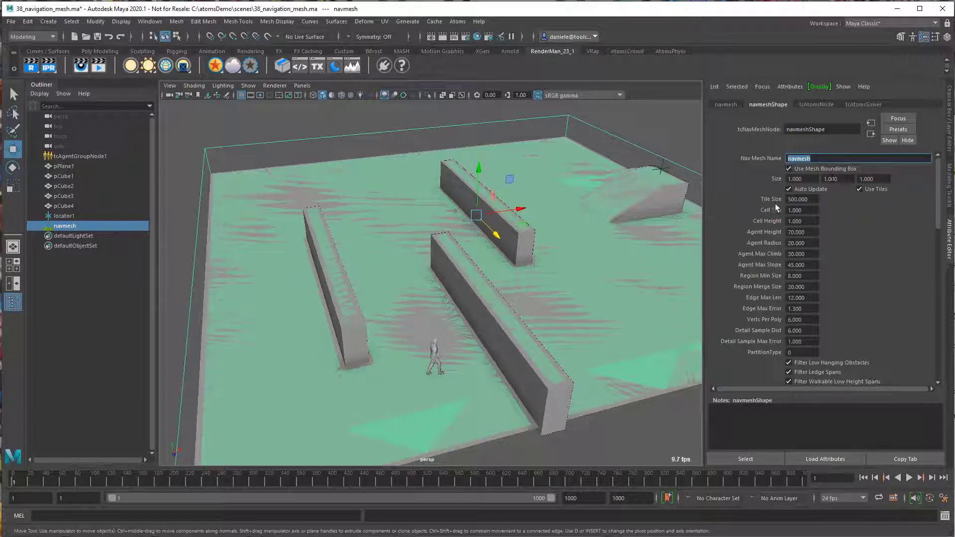
Turn off Auto Update for navmesh and set its Tile Size to 200.
click(788, 190)
click(815, 199)
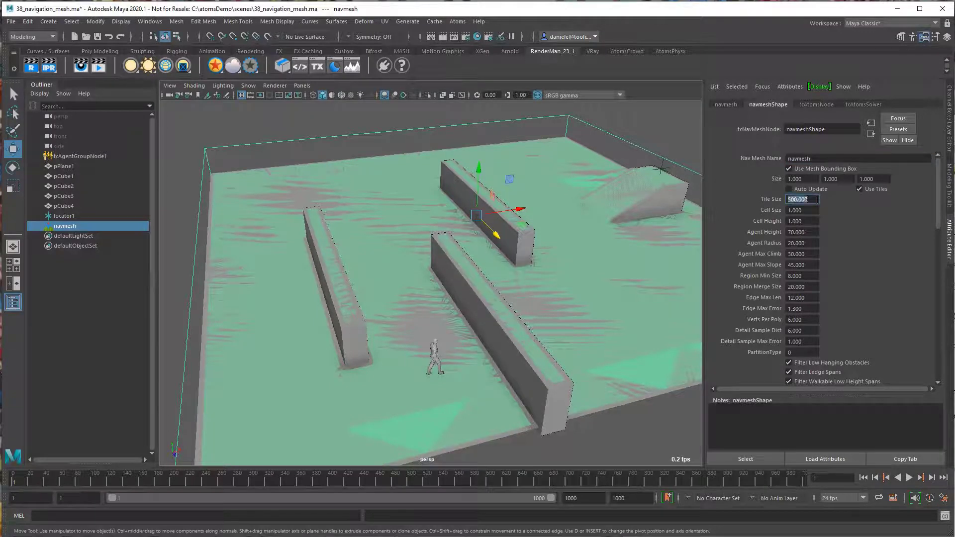
text(200)
key(Return)
Review navmesh's Cell Height and Agent Height settings and inspect the gap between its walkable area and the wall base.
click(801, 221)
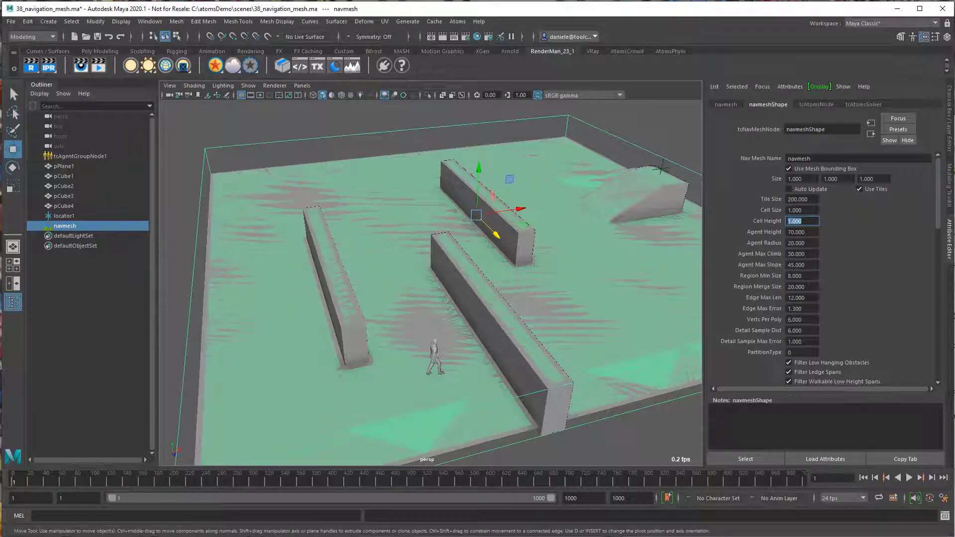
click(784, 232)
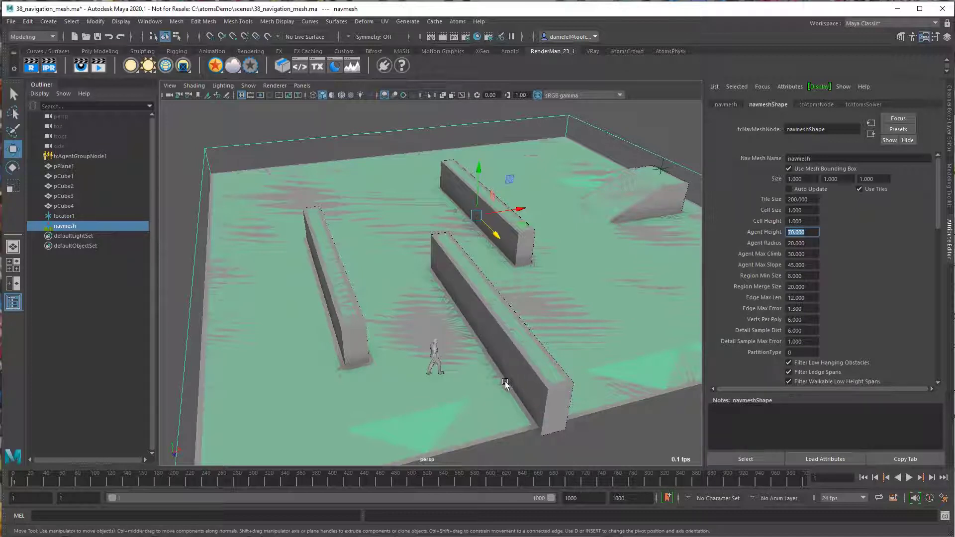
scroll(492, 380, up, 6)
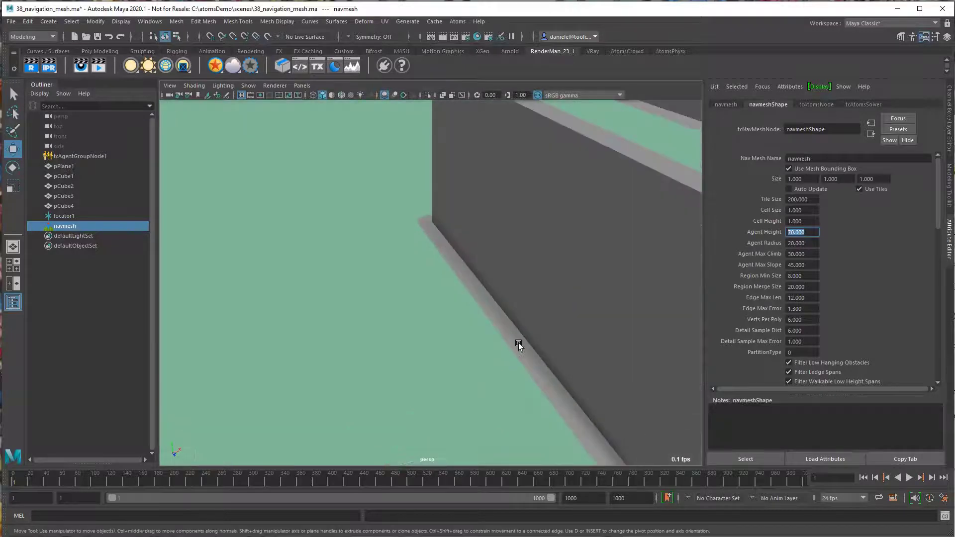
scroll(517, 348, down, 6)
click(472, 369)
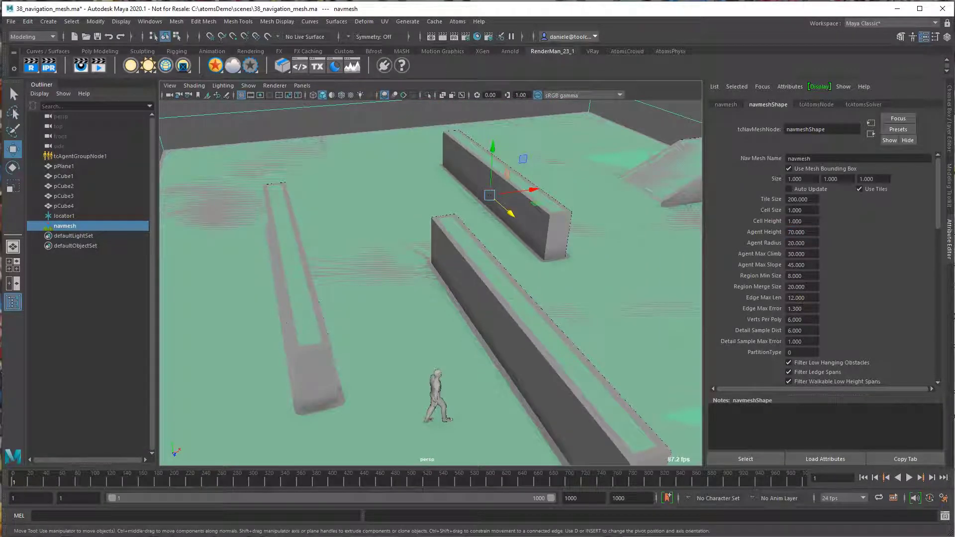
Review navmesh's Agent Max Climb setting and inspect the walkable area on and around the ramp up close.
drag(806, 254, 783, 254)
alt+drag(627, 206, 466, 252)
scroll(503, 214, up, 6)
alt+middle_drag(616, 196, 454, 358)
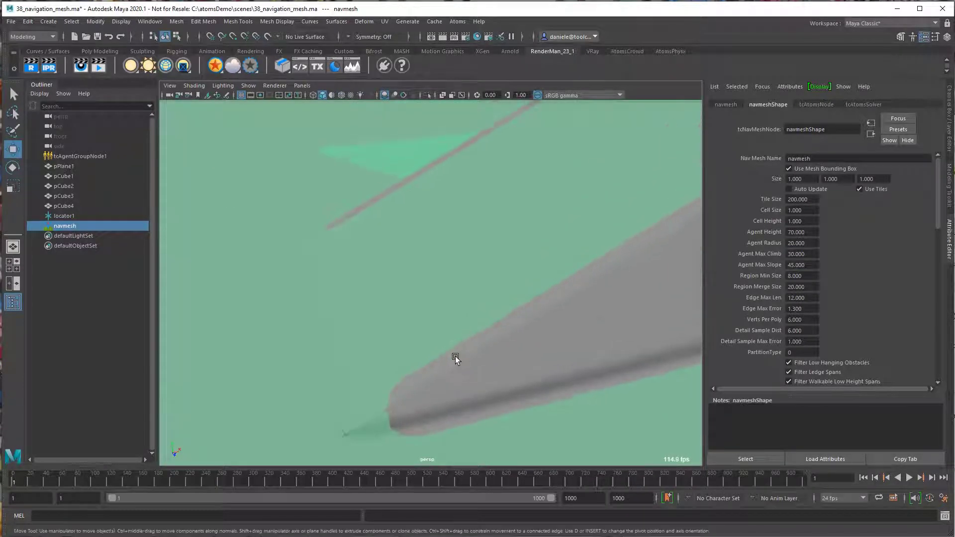
scroll(478, 291, down, 4)
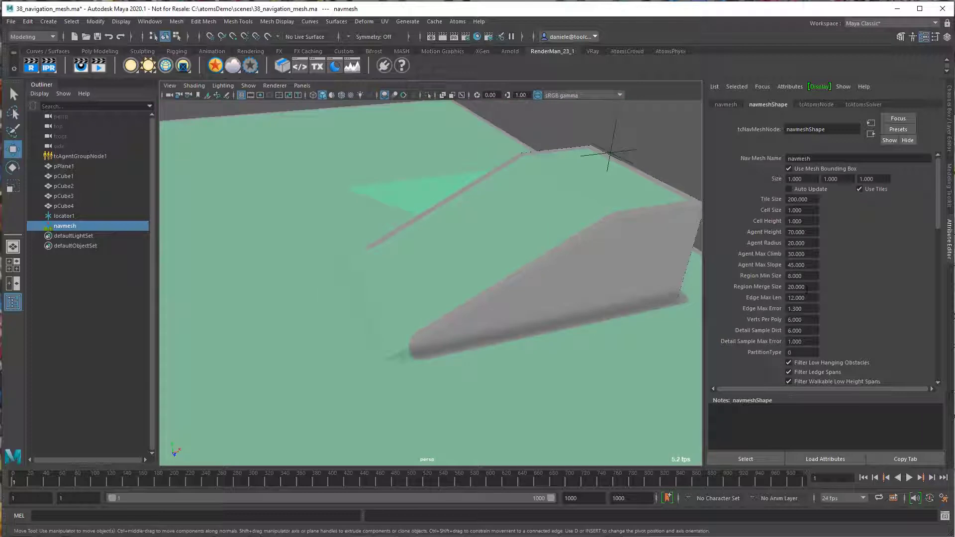
scroll(592, 261, down, 2)
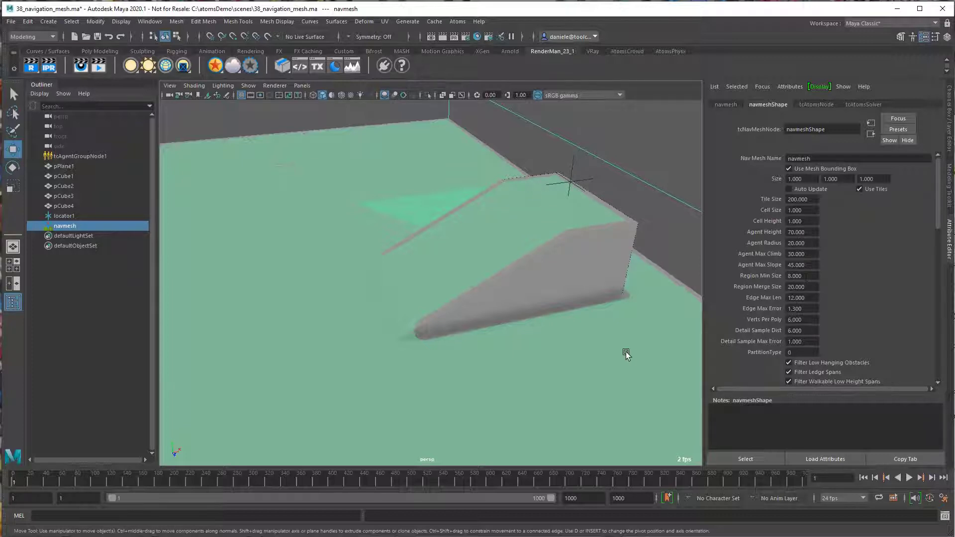
scroll(625, 354, down, 2)
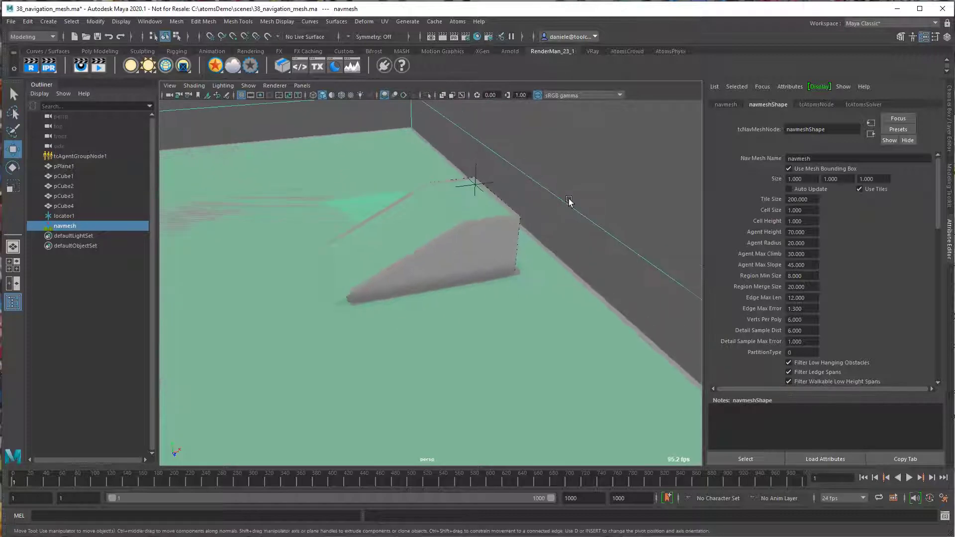
Deselect navmesh, display the scene in wireframe and examine the navigation polygons around the ramp and the neighbouring wall.
click(613, 217)
key(4)
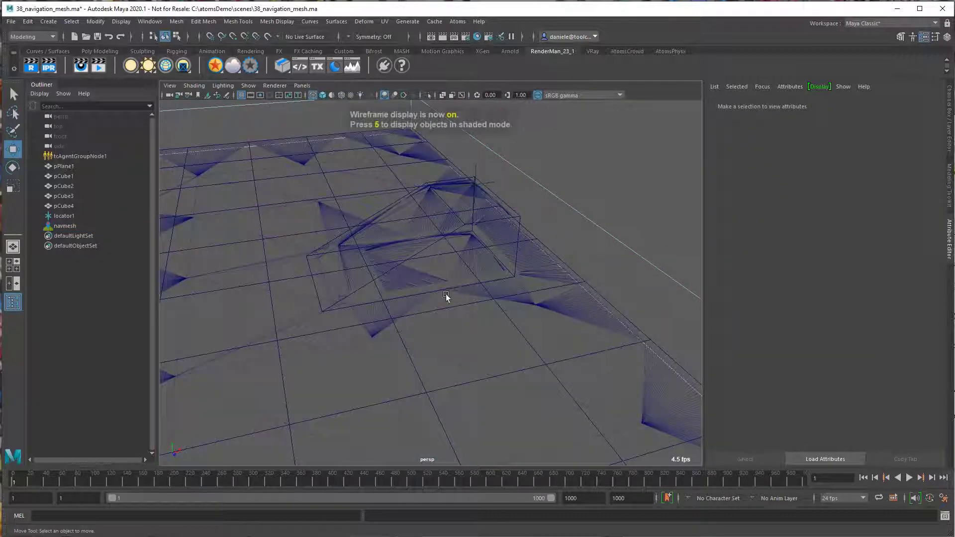
alt+drag(354, 322, 335, 300)
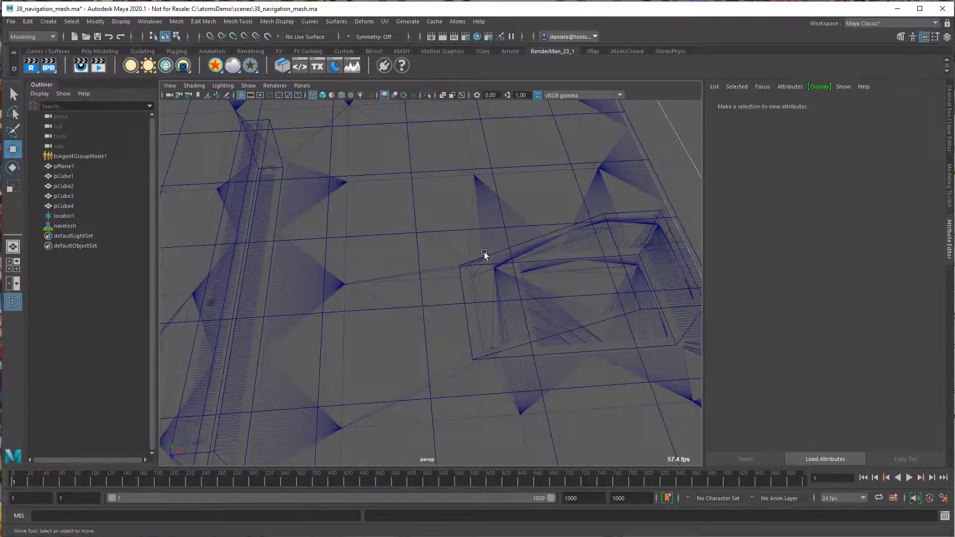
Examine the navigation polygons around the walls, the ramp and the ground plane's edge in wireframe from several angles.
alt+drag(408, 445, 388, 348)
alt+middle_drag(387, 348, 362, 380)
alt+middle_drag(519, 298, 505, 350)
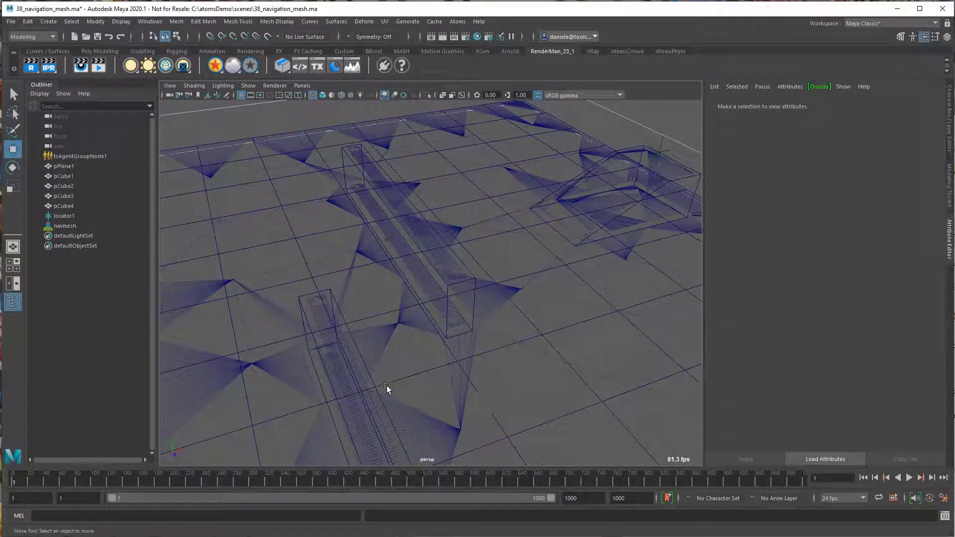
alt+middle_drag(317, 401, 347, 353)
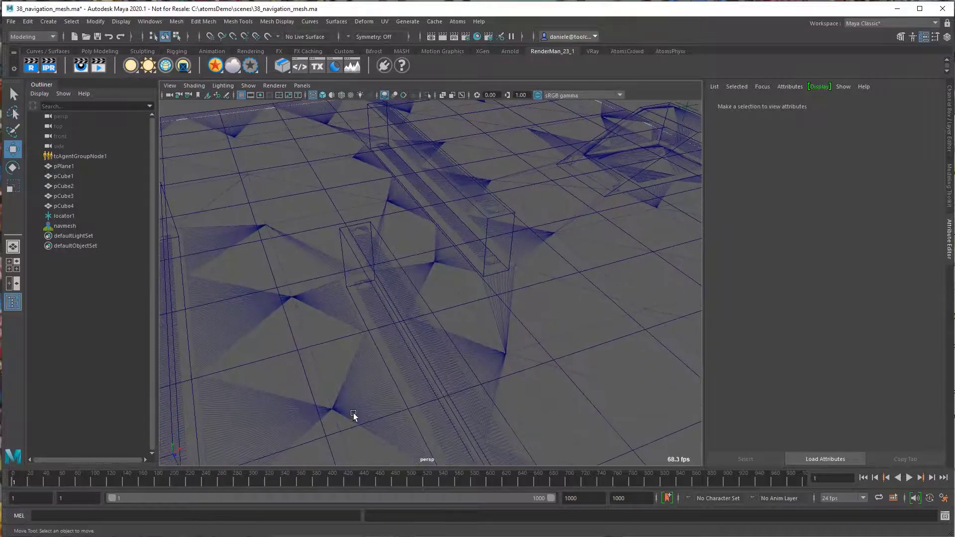
alt+right_drag(354, 414, 315, 384)
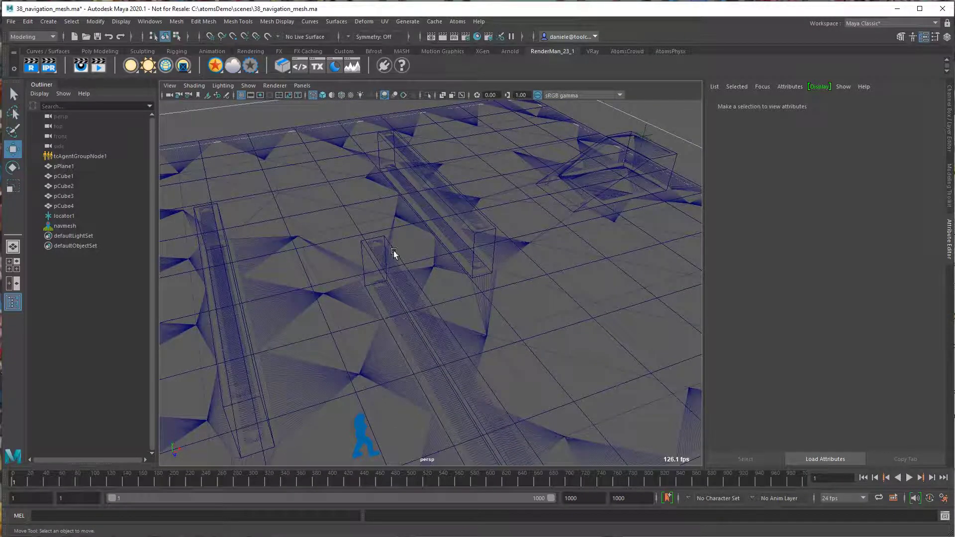
alt+drag(646, 215, 528, 292)
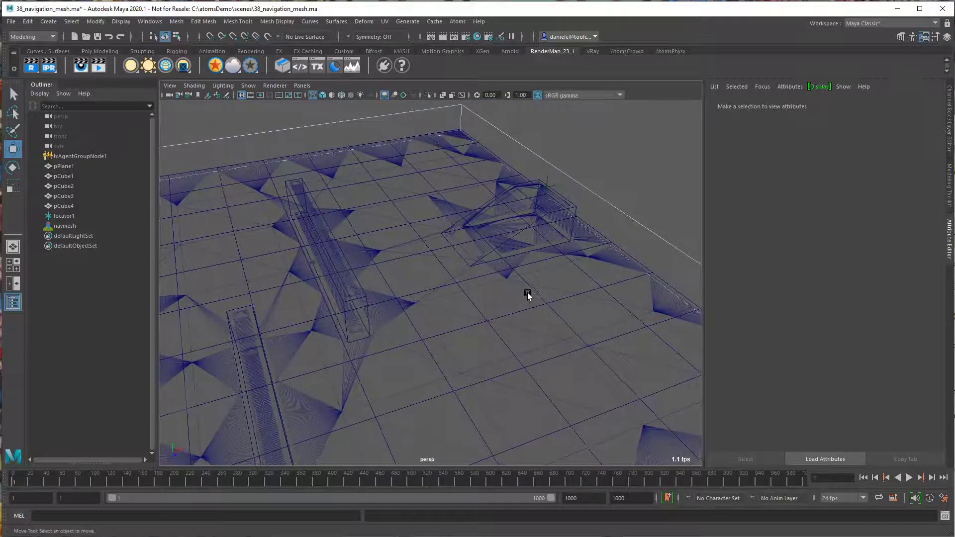
Keep the scene in wireframe display and turn on Auto Update for navmesh.
key(5)
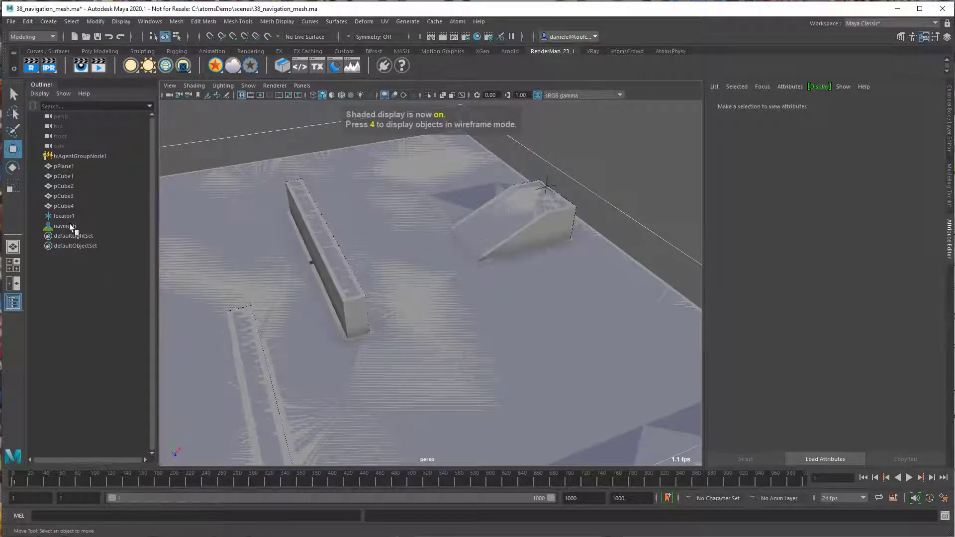
click(64, 226)
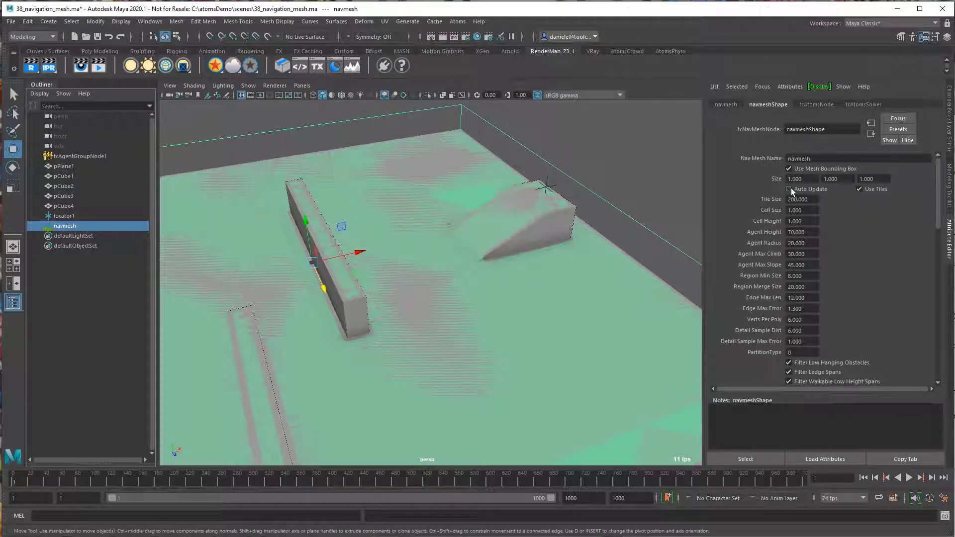
click(597, 188)
key(4)
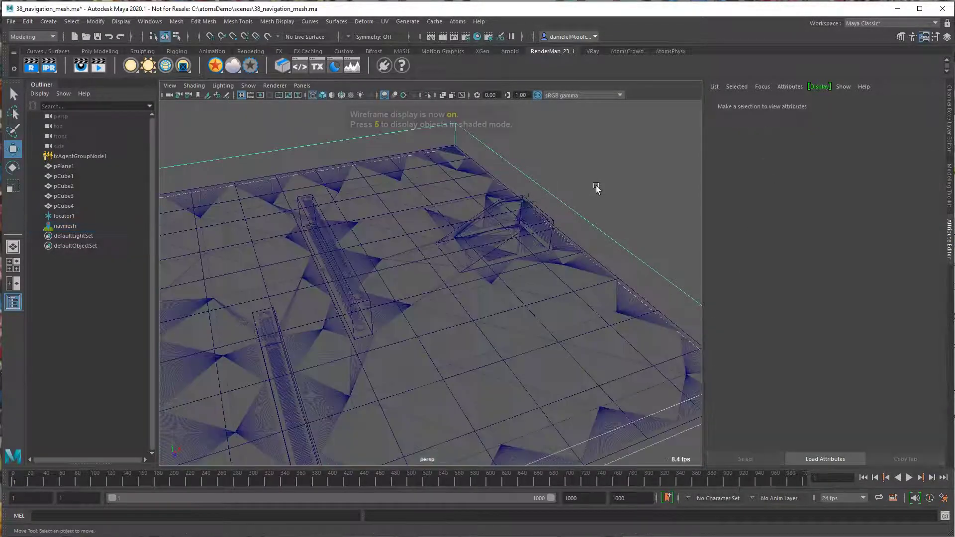
click(66, 226)
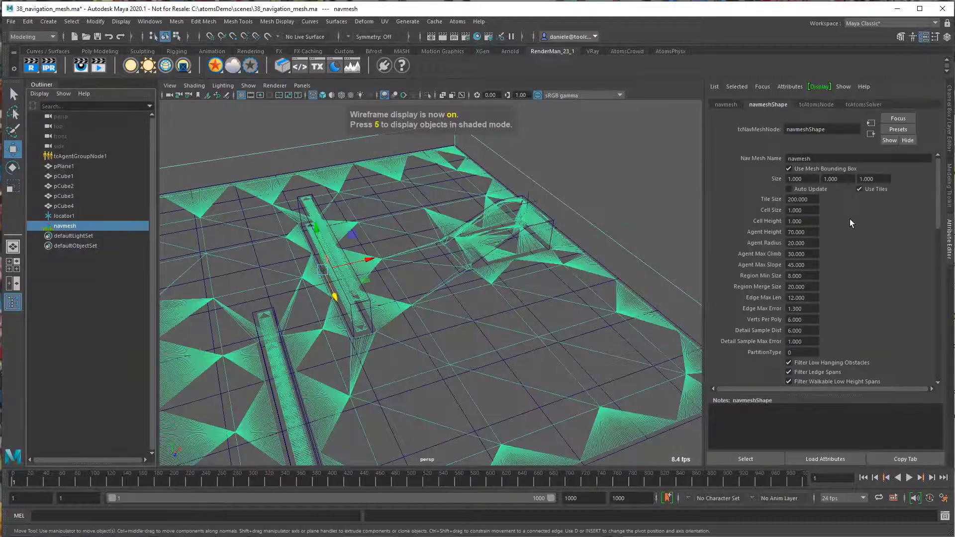
click(796, 190)
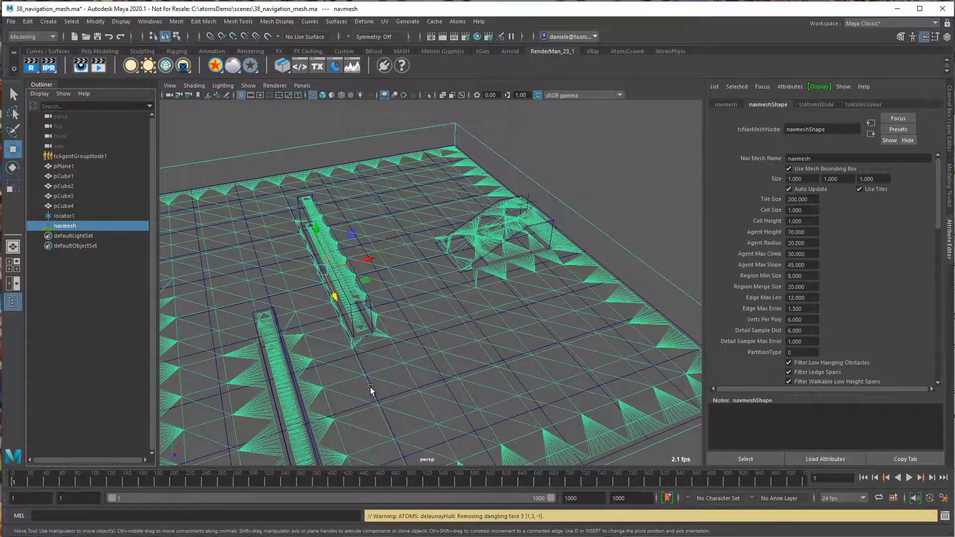
Inspect navmesh's tiles and polygons around the three walls, the agent and the ramp in wireframe.
alt+middle_drag(371, 390, 448, 329)
alt+right_drag(304, 405, 362, 380)
alt+middle_drag(362, 380, 429, 313)
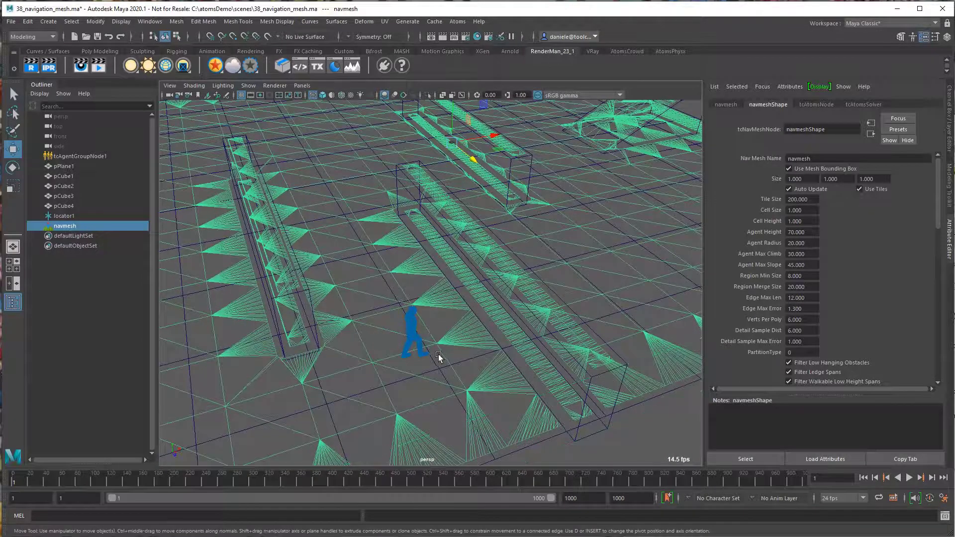
alt+drag(438, 354, 423, 412)
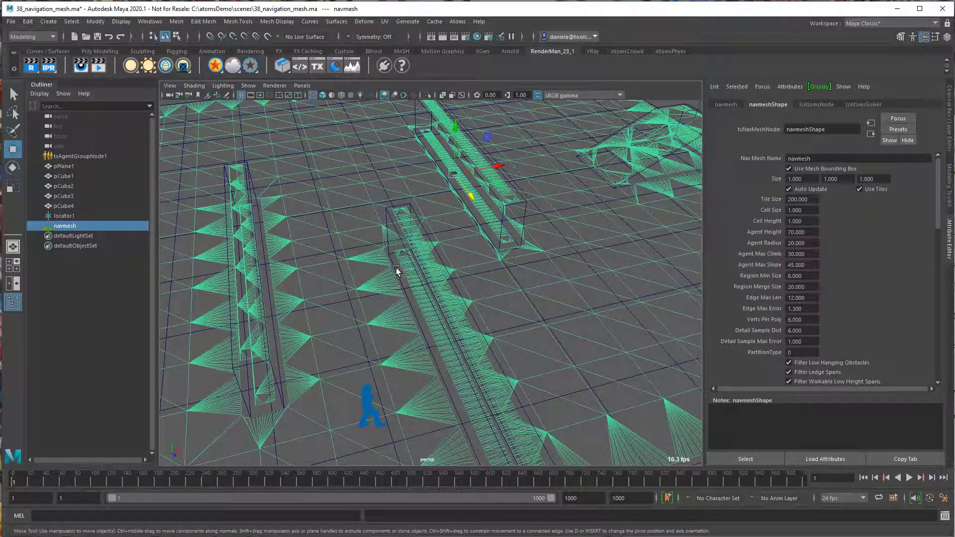
alt+middle_drag(531, 284, 383, 307)
alt+right_drag(535, 292, 395, 299)
alt+middle_drag(395, 299, 438, 315)
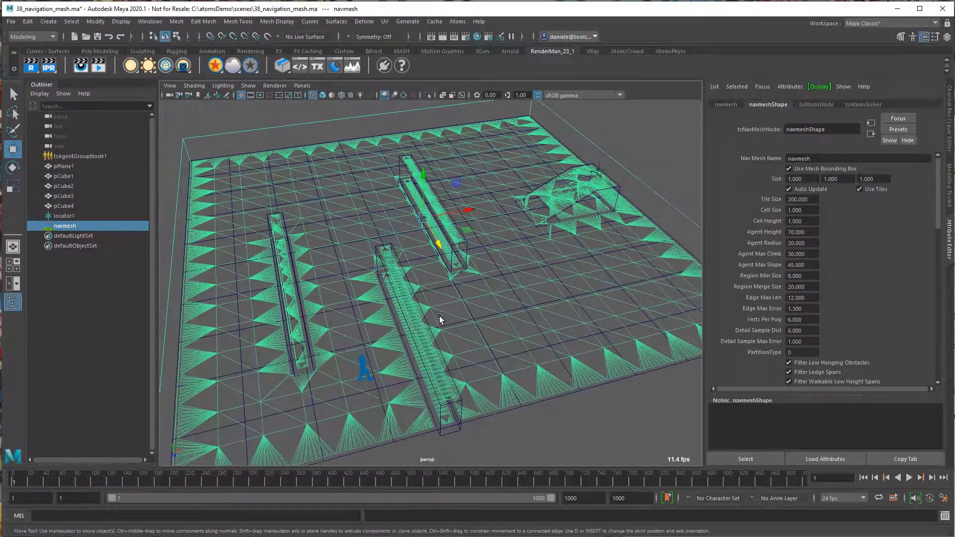
alt+drag(403, 321, 411, 323)
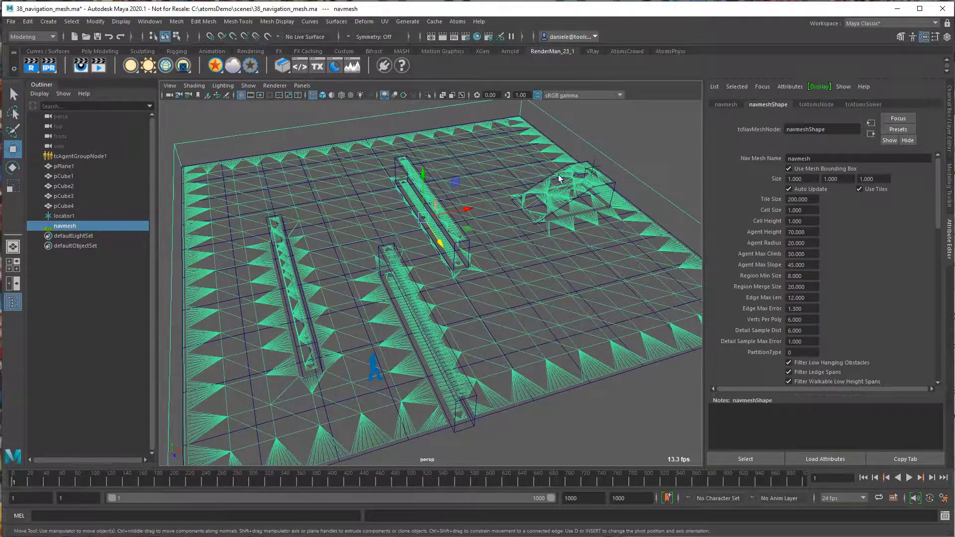
alt+middle_drag(556, 175, 549, 187)
Deselect navmesh, display the scene shaded and examine the walkable area around the walls and the ramp.
click(634, 147)
key(5)
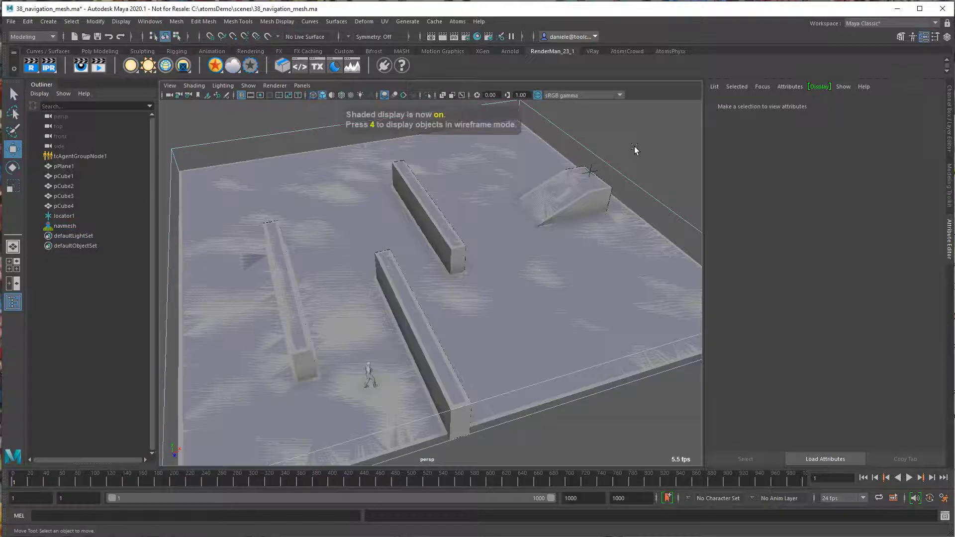
alt+drag(392, 356, 368, 348)
alt+right_drag(368, 348, 575, 326)
alt+middle_drag(575, 326, 130, 339)
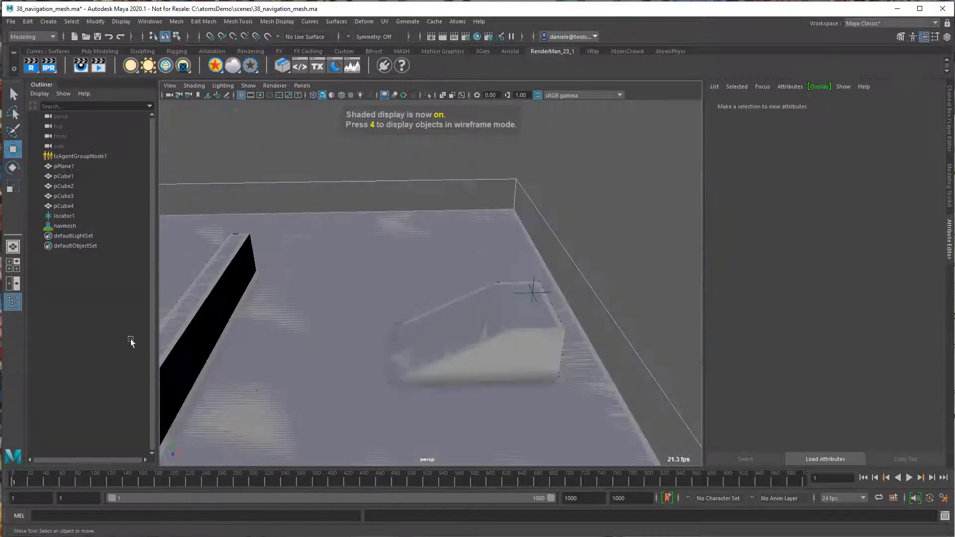
alt+middle_drag(335, 392, 492, 353)
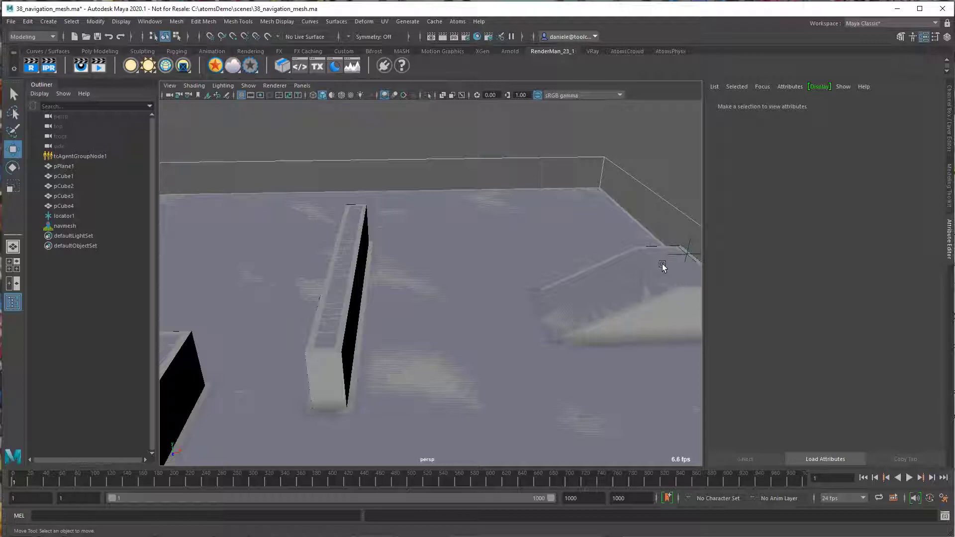
Add a navigation behaviour module to the agent group tcAgentGroupNode1.
click(83, 157)
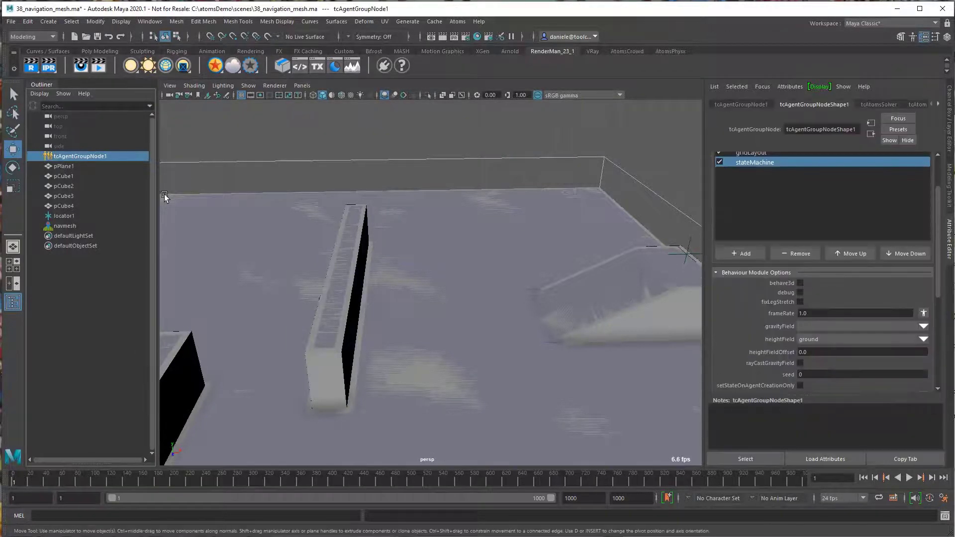
click(733, 254)
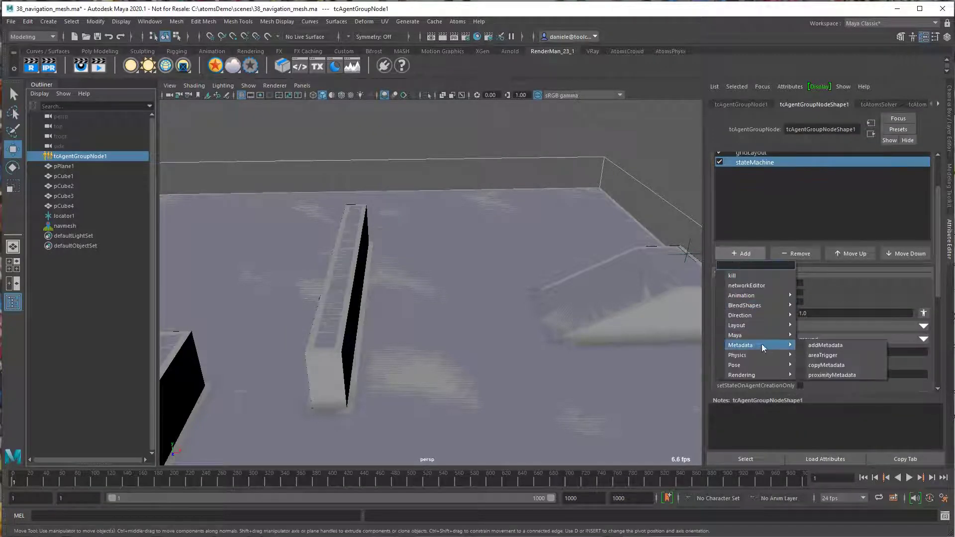
mouse_move(761, 318)
click(825, 435)
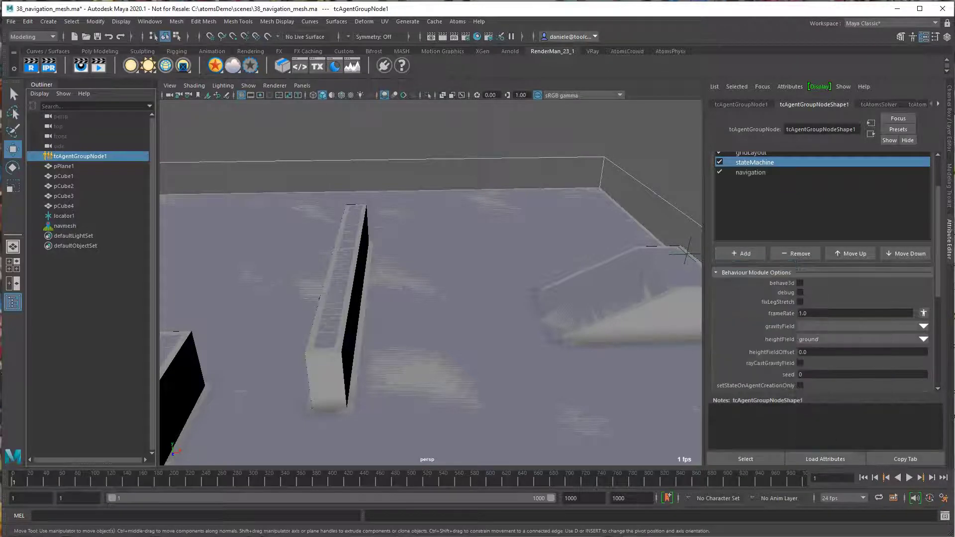
Widen the attribute area and set the navigation module's navMesh option to navmesh.
click(753, 171)
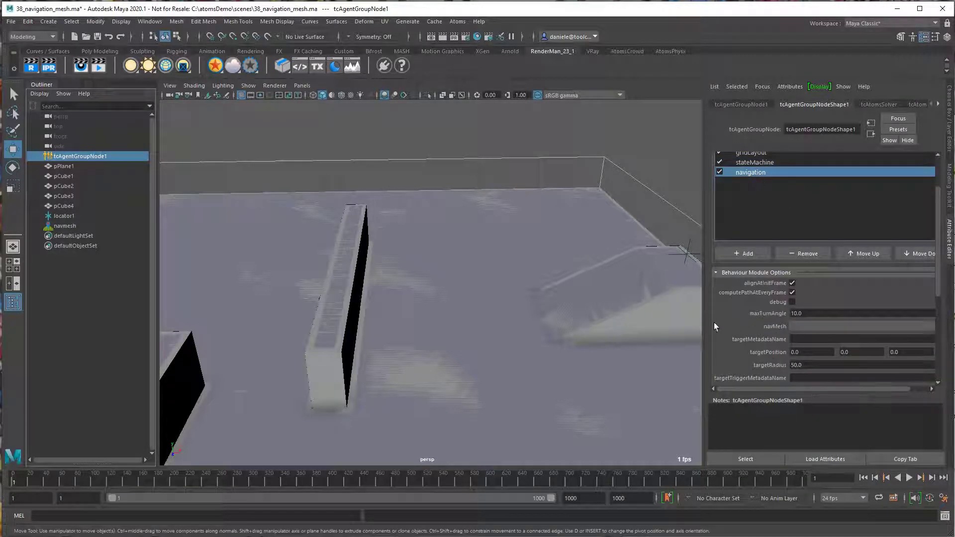
drag(706, 322, 645, 321)
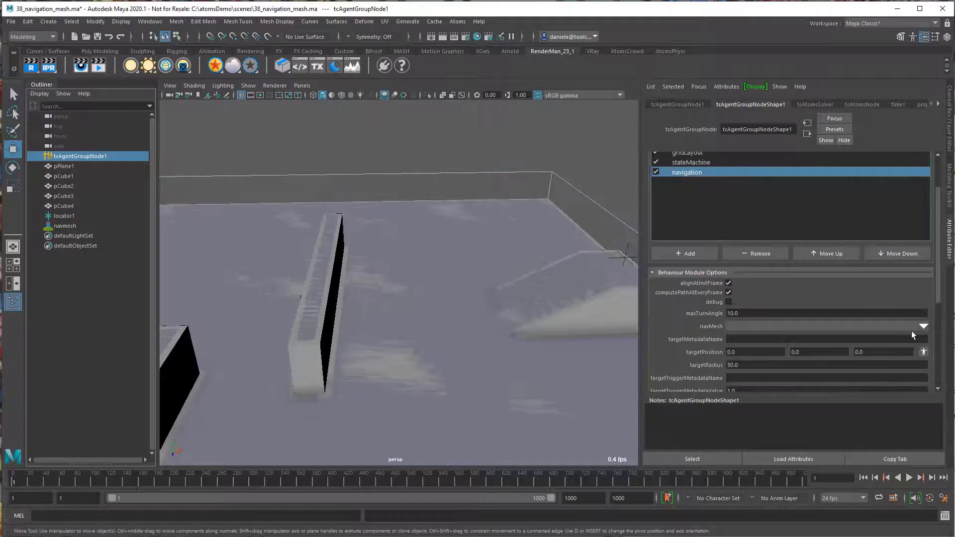
click(923, 328)
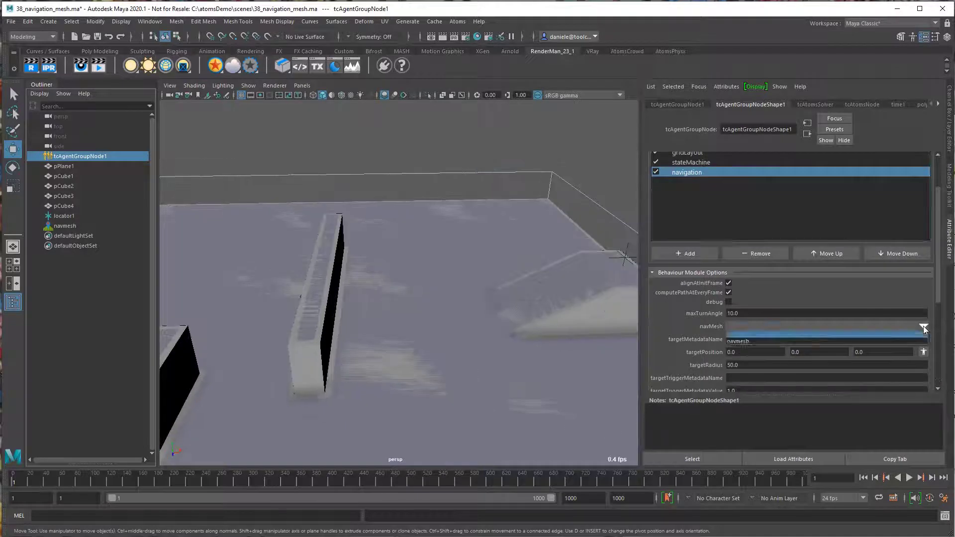
click(743, 342)
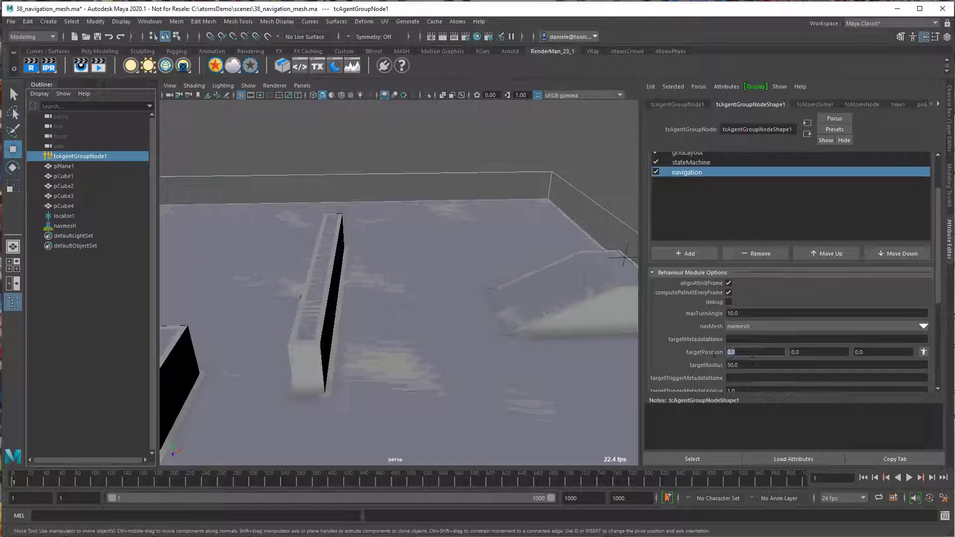
Review the navigation module's target fields, select the locator on top of the ramp and copy its Translate X value.
drag(728, 352, 782, 356)
click(737, 340)
click(734, 339)
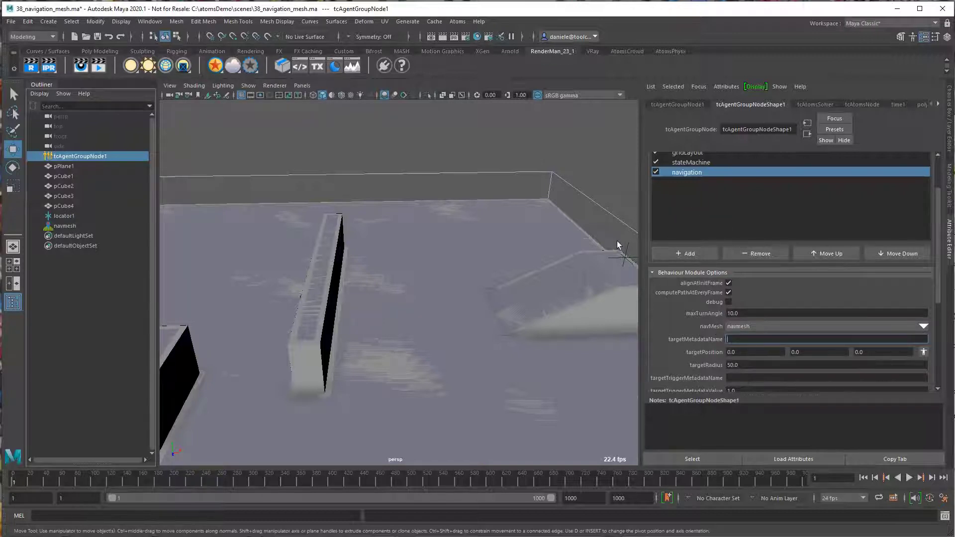
alt+middle_drag(618, 242, 592, 224)
drag(597, 217, 610, 233)
click(661, 105)
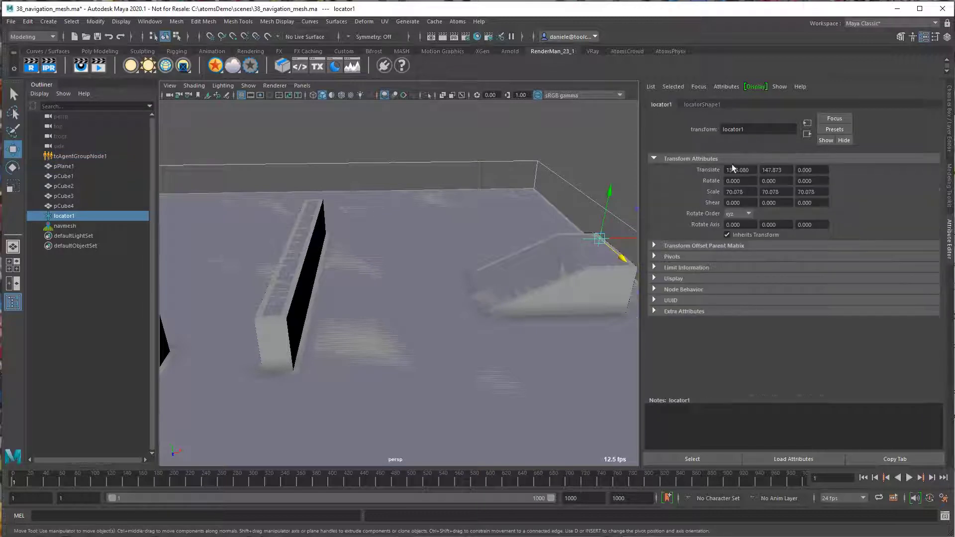
drag(750, 170, 694, 173)
Set the X and Y of the agent group's navigation targetPosition to 1349.080 and 147.
drag(85, 217, 84, 159)
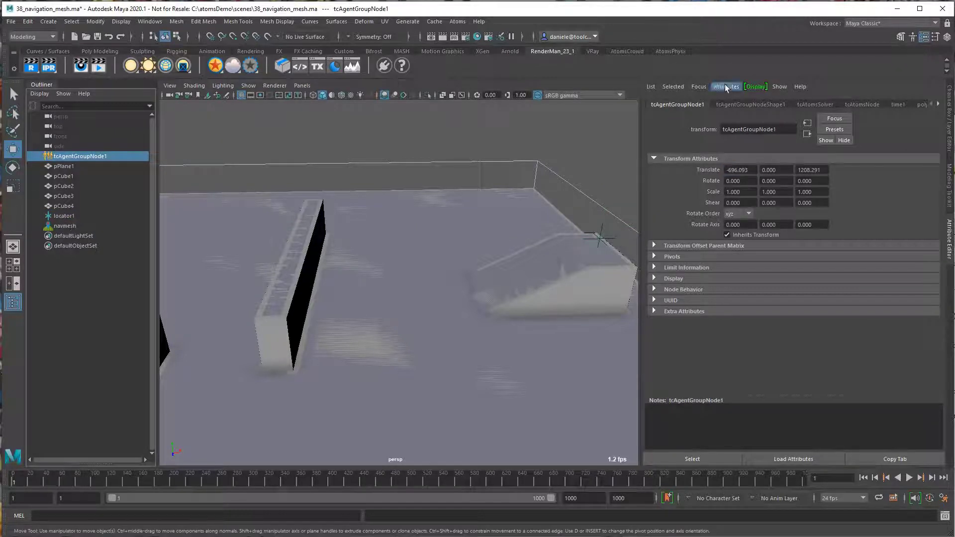
click(750, 105)
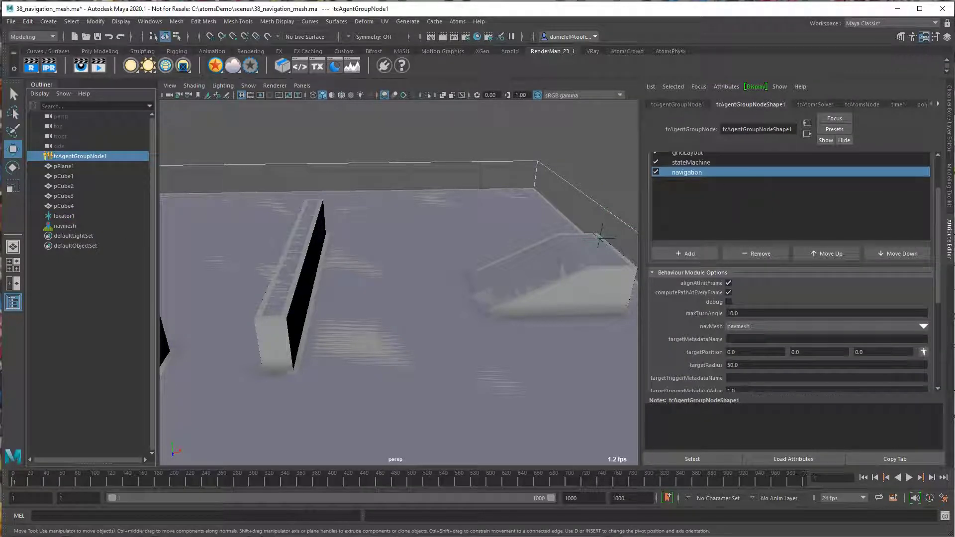
click(756, 352)
text(1349.08)
key(Tab)
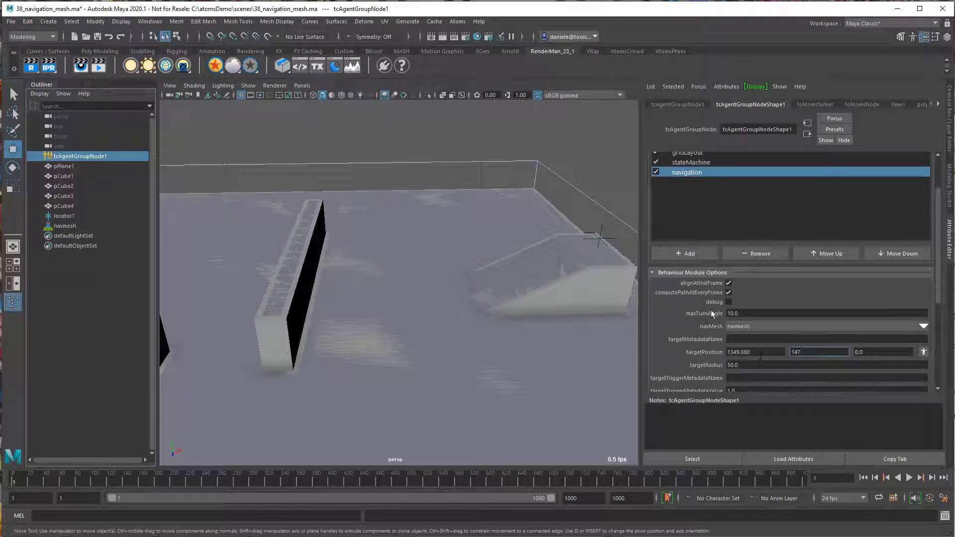
Set the navigation module's targetRadius to 200, with targetTriggerMetadataName state and targetTriggerMetadataValue 0.0.
click(728, 365)
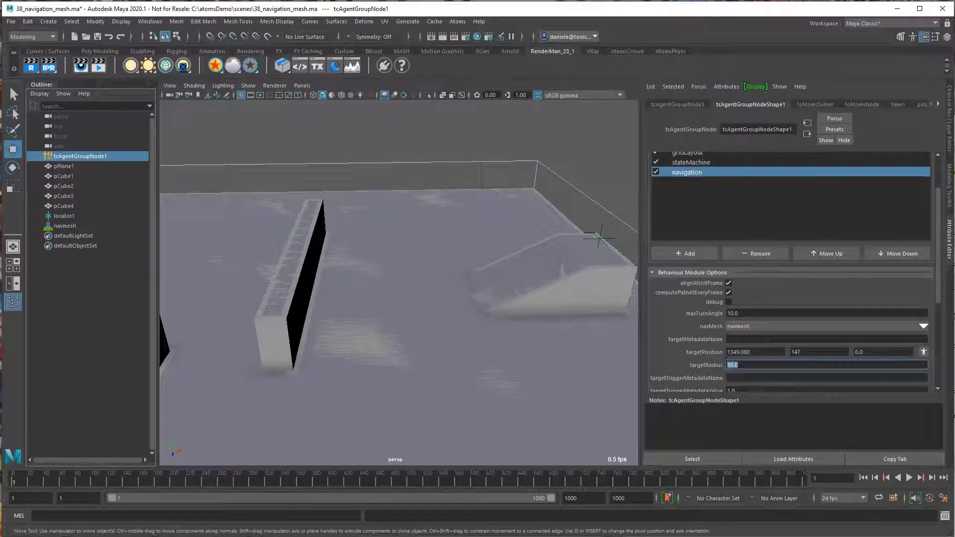
text(20)
scroll(702, 366, down, 2)
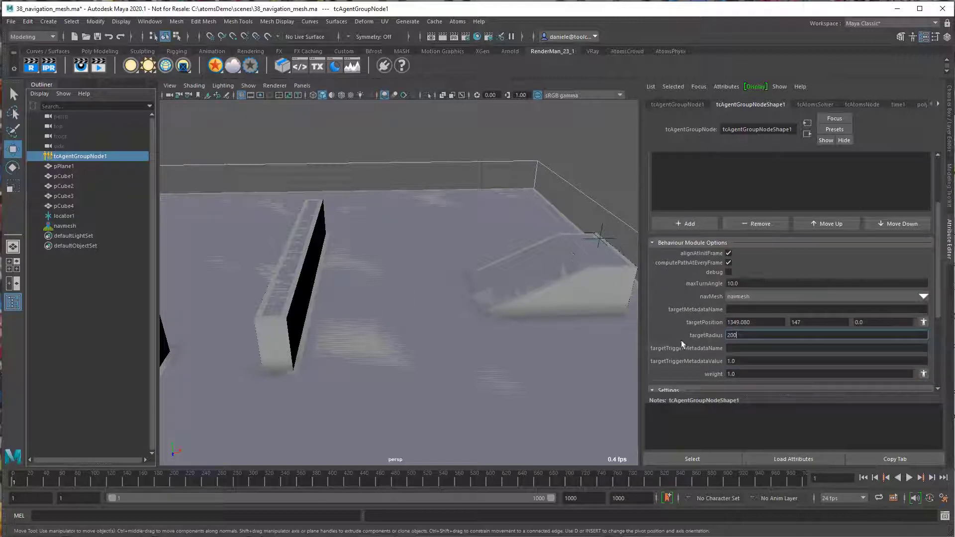
scroll(718, 348, down, 2)
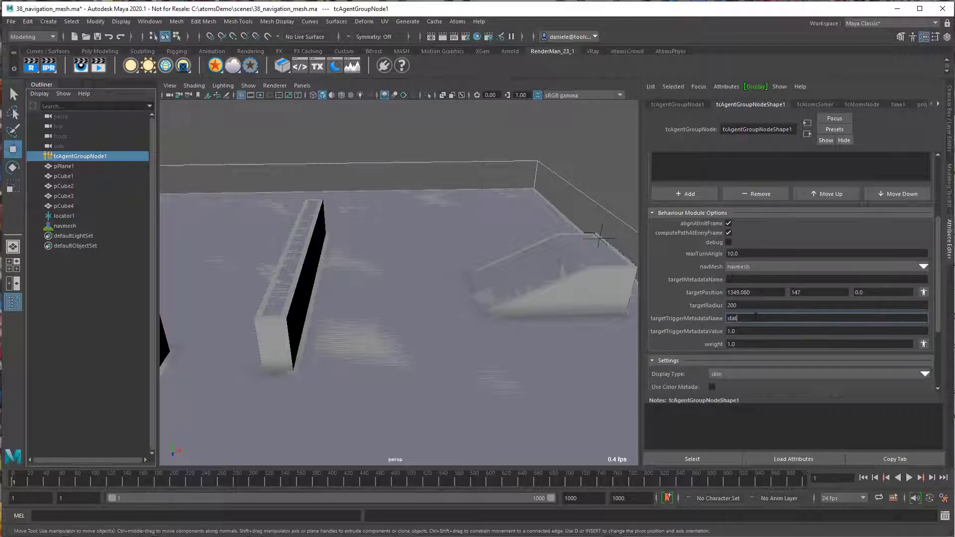
key(Tab)
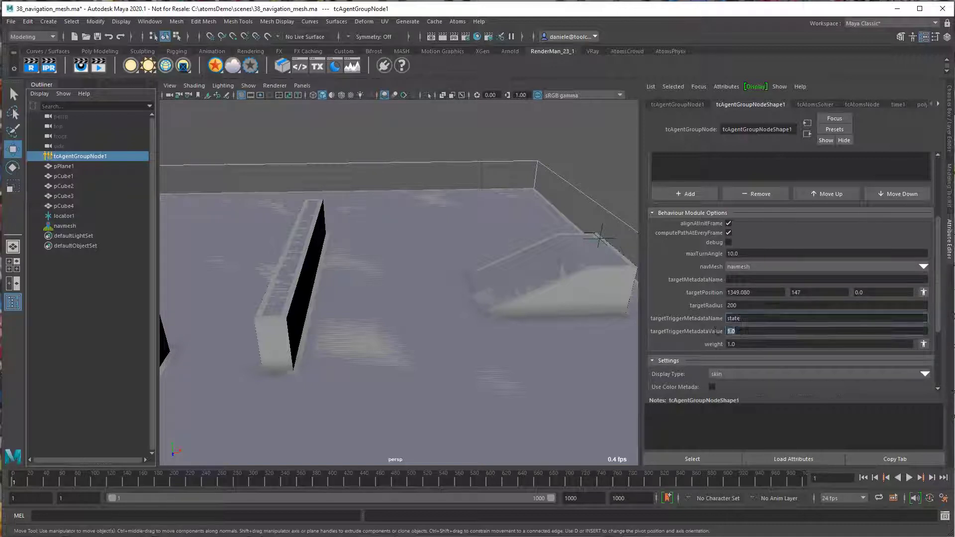
text(0.0)
Enable setStateOnAgentCreationOnly in the stateMachine module of the agent group.
scroll(678, 282, up, 4)
click(693, 222)
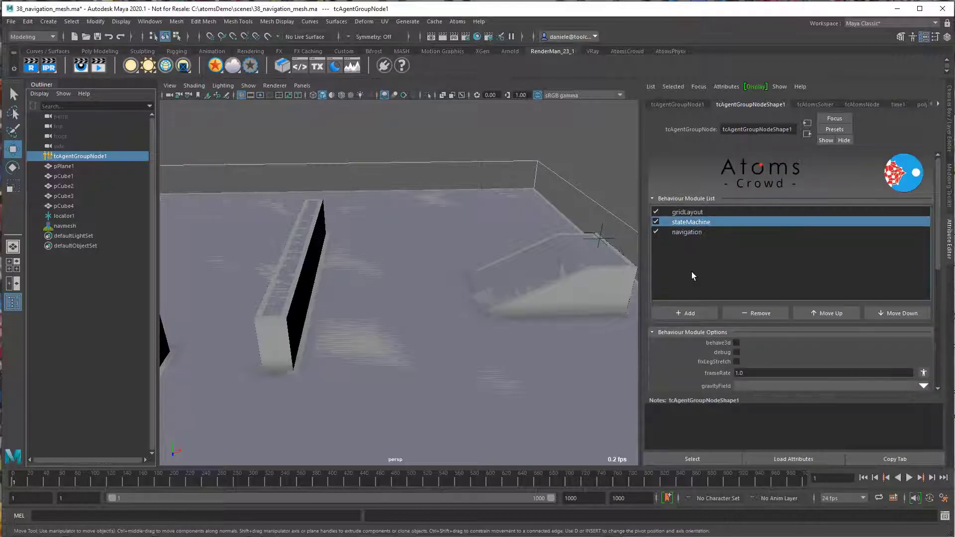
scroll(694, 266, down, 4)
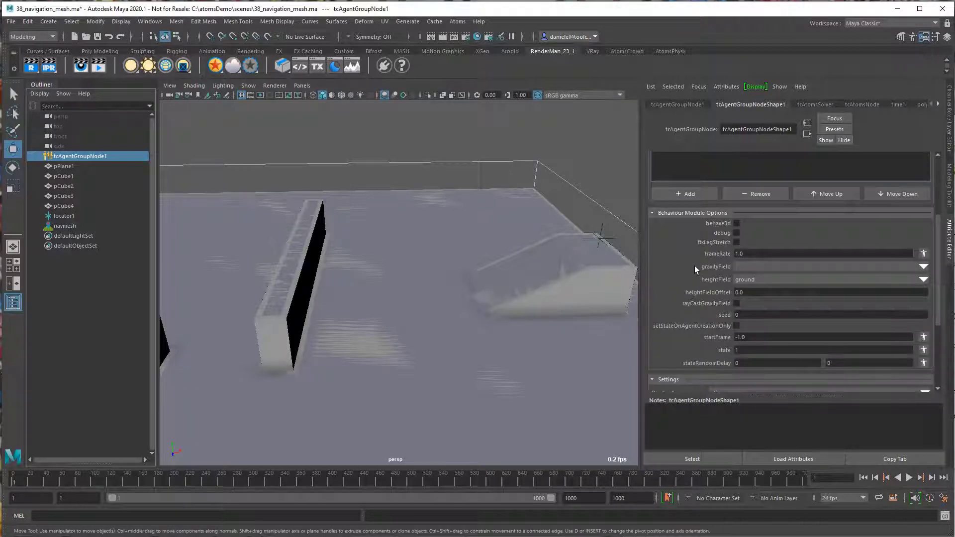
click(736, 326)
scroll(705, 204, up, 2)
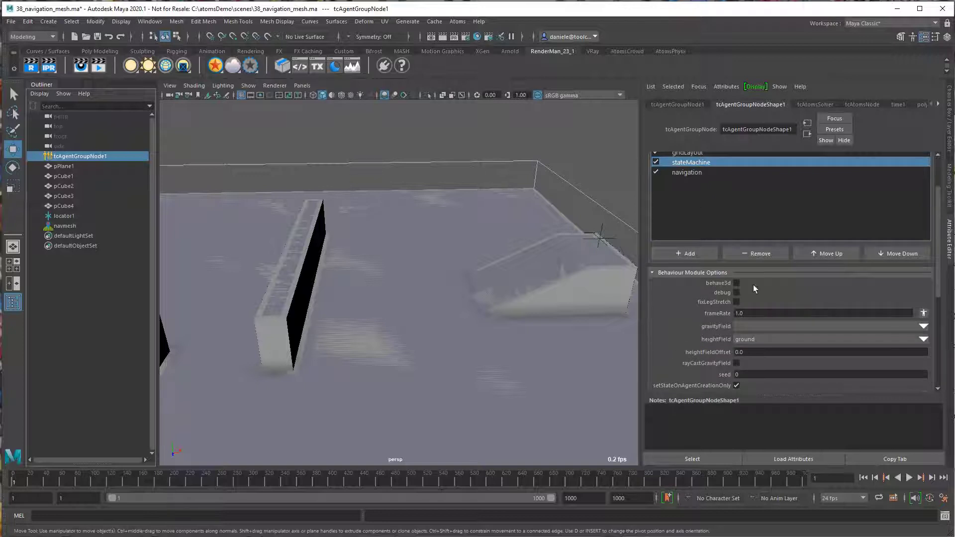
Select the agent group's navigation module and enable its debug option.
scroll(751, 324, down, 2)
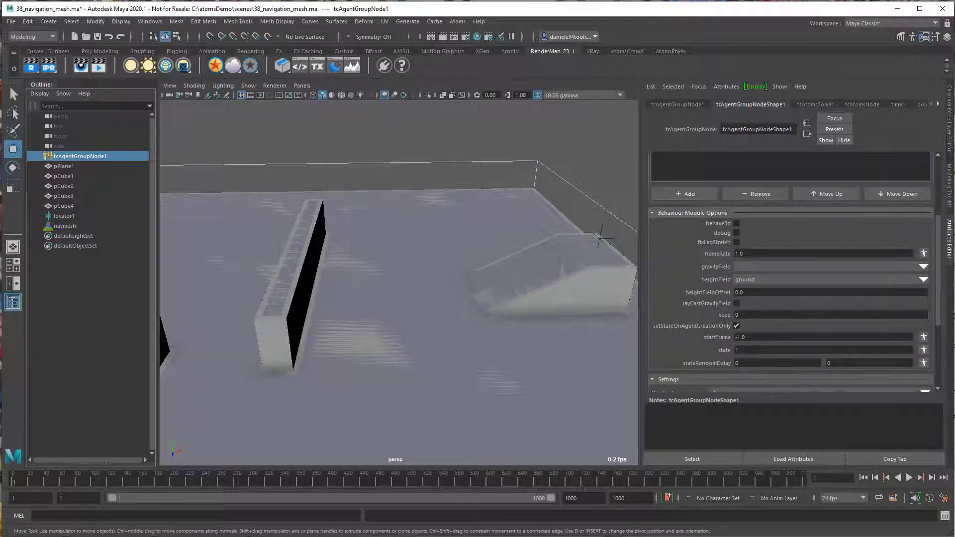
scroll(701, 281, up, 2)
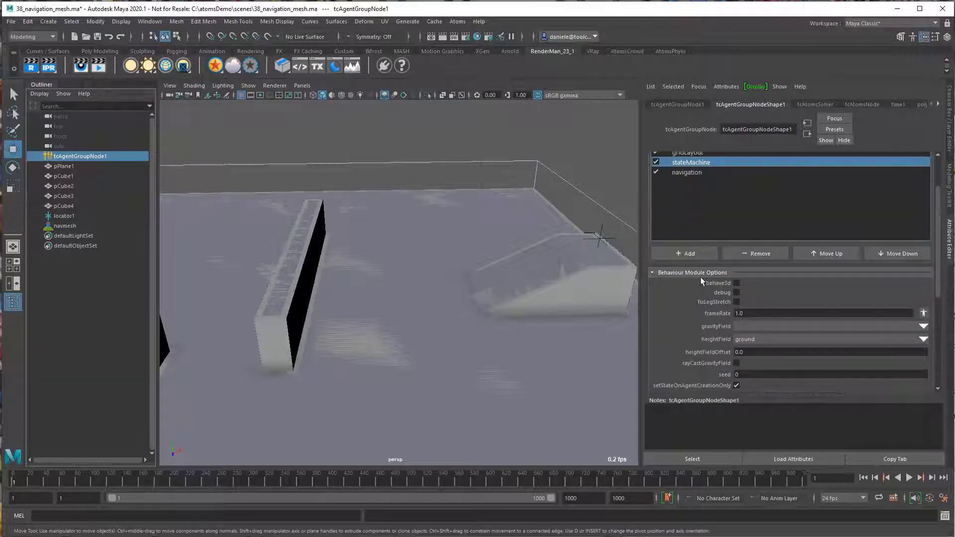
click(685, 173)
scroll(667, 327, down, 2)
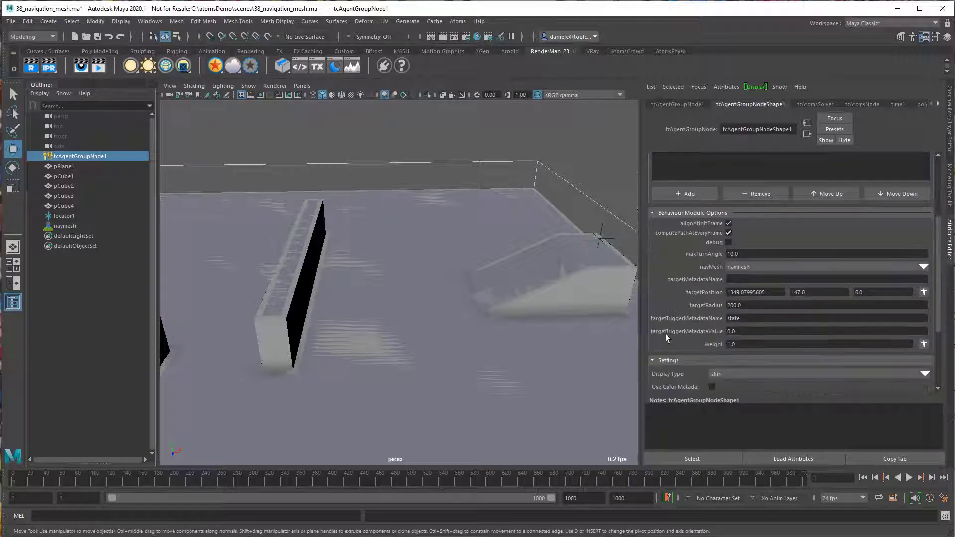
double_click(745, 332)
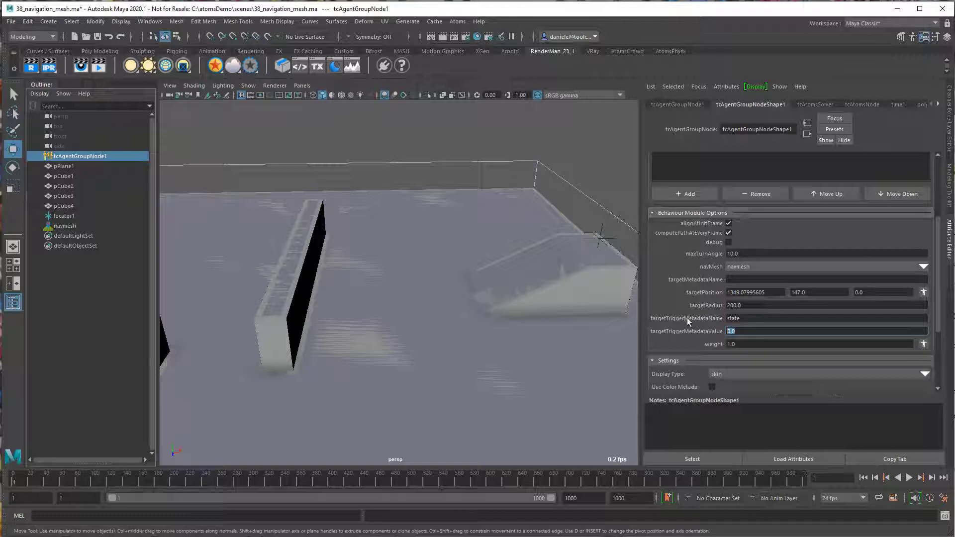
scroll(460, 329, down, 5)
alt+middle_drag(397, 304, 469, 293)
alt+right_drag(420, 307, 449, 319)
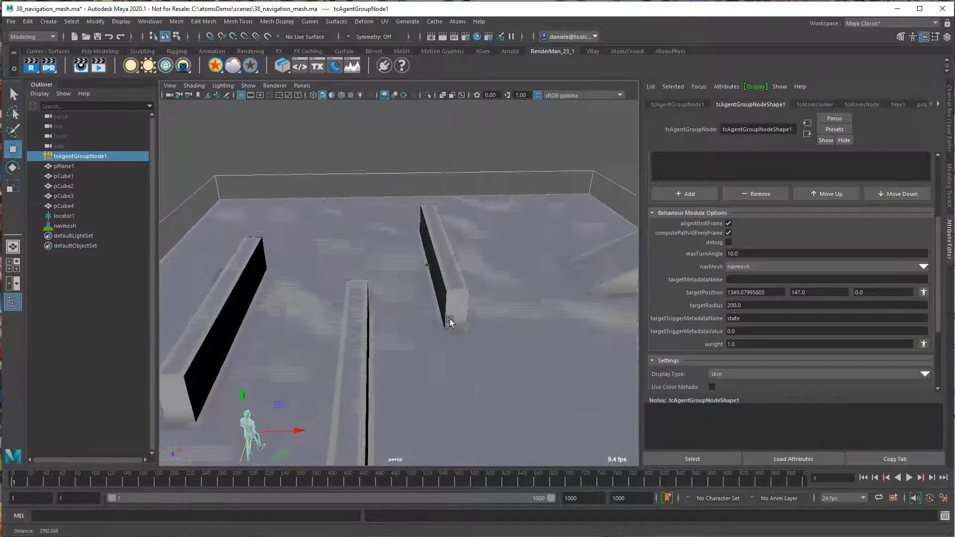
click(728, 242)
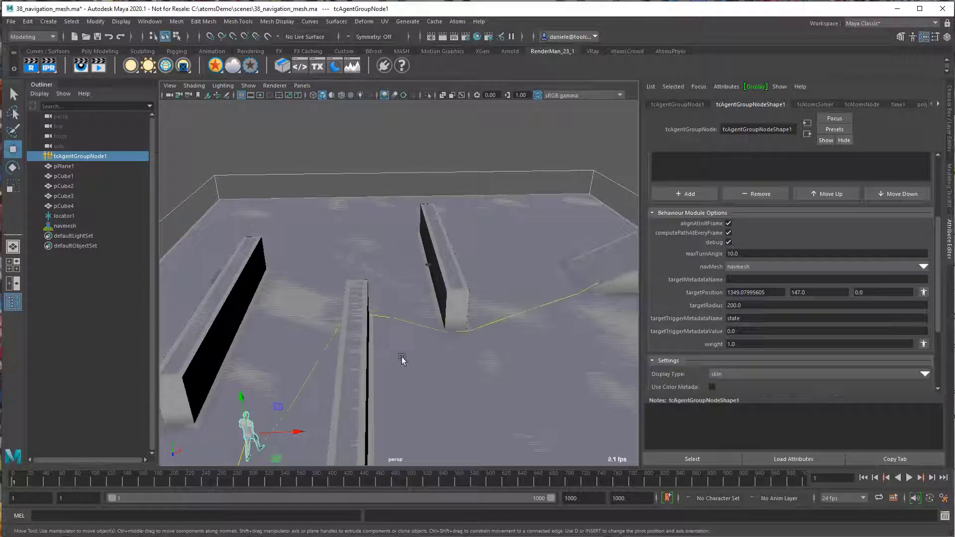
Inspect the debug path from the agent to the ramp in wireframe display, and return the viewport to shaded display.
alt+drag(402, 357, 456, 363)
key(4)
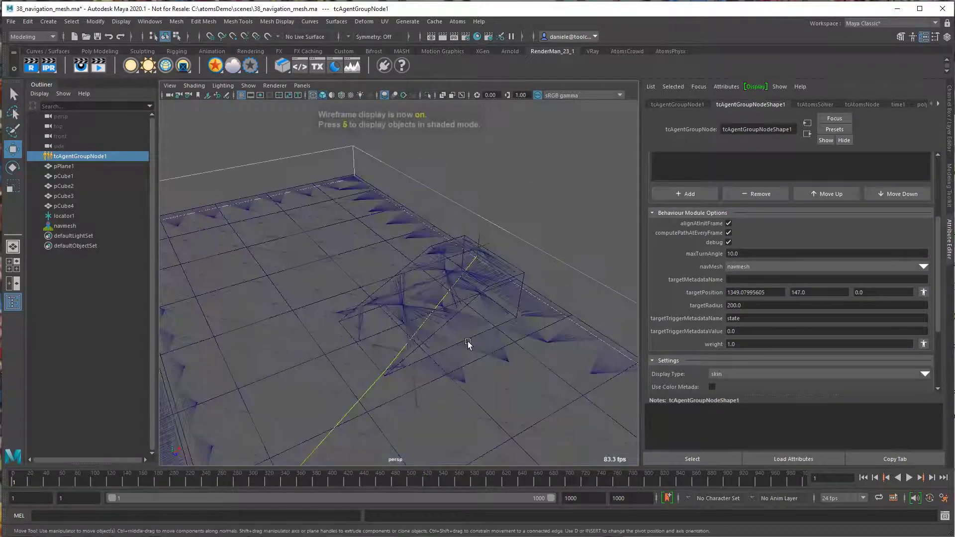
mouse_move(398, 376)
alt+mouse_down()
mouse_move(525, 309)
mouse_move(396, 337)
mouse_move(533, 235)
alt+mouse_up()
key(5)
alt+drag(522, 271, 428, 341)
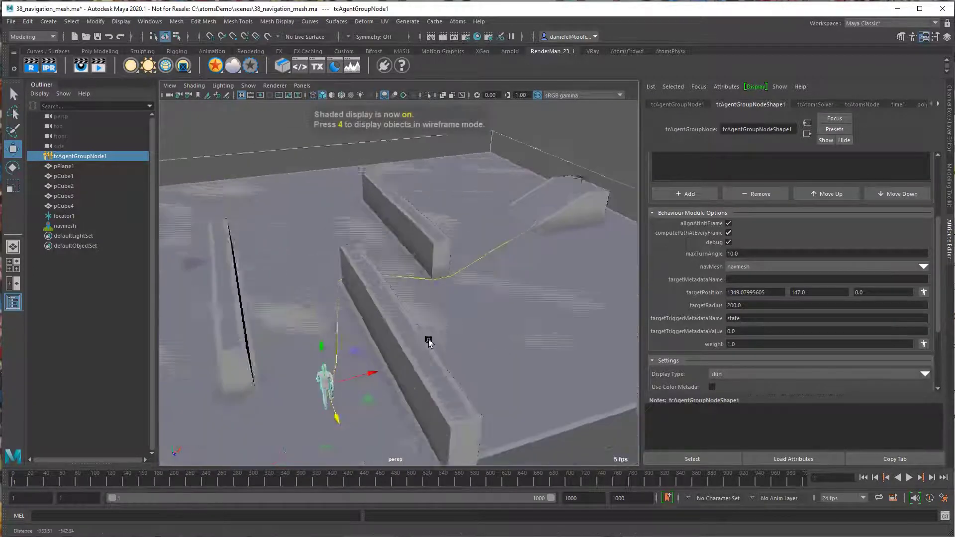
Play the simulation, follow the agent around the walls and up the ramp, and stop playback once it stands on top.
click(908, 477)
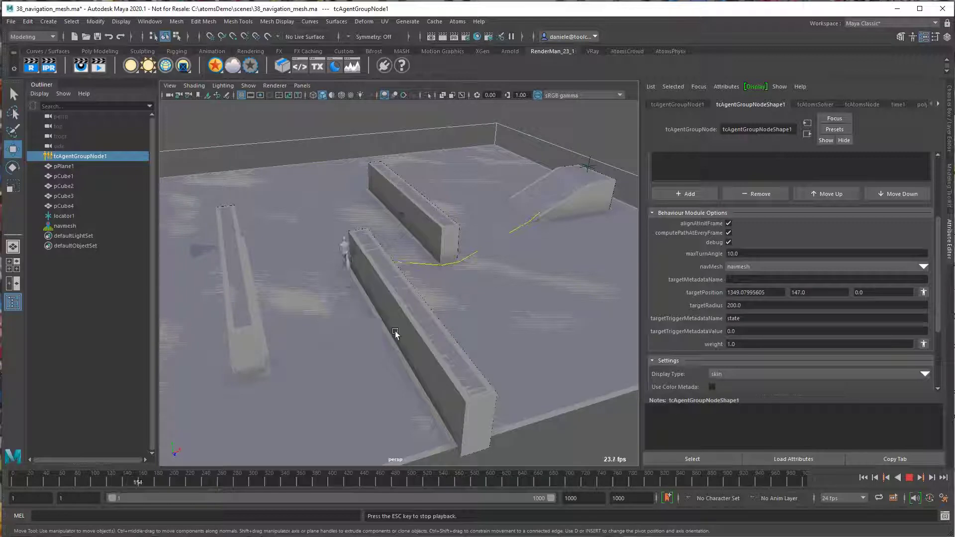
alt+drag(425, 330, 353, 330)
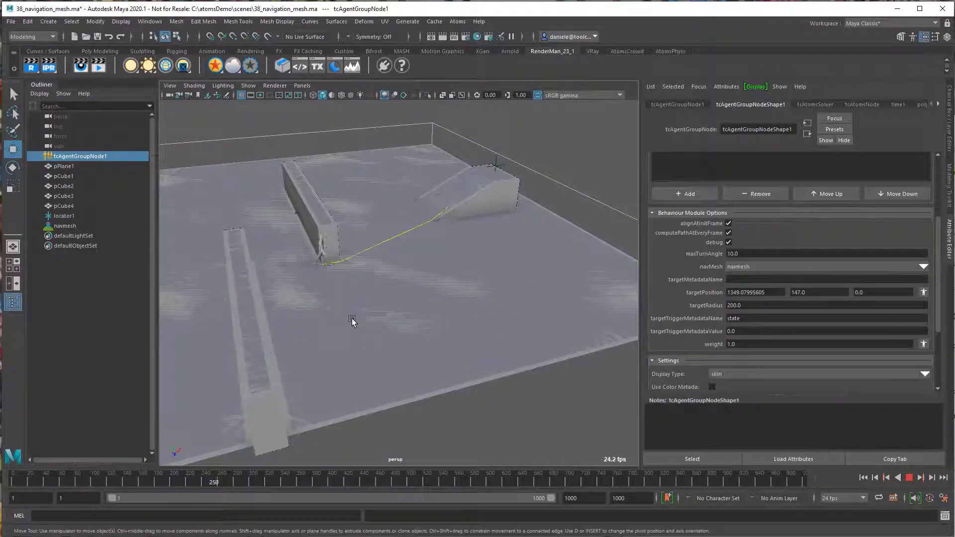
alt+drag(395, 302, 389, 402)
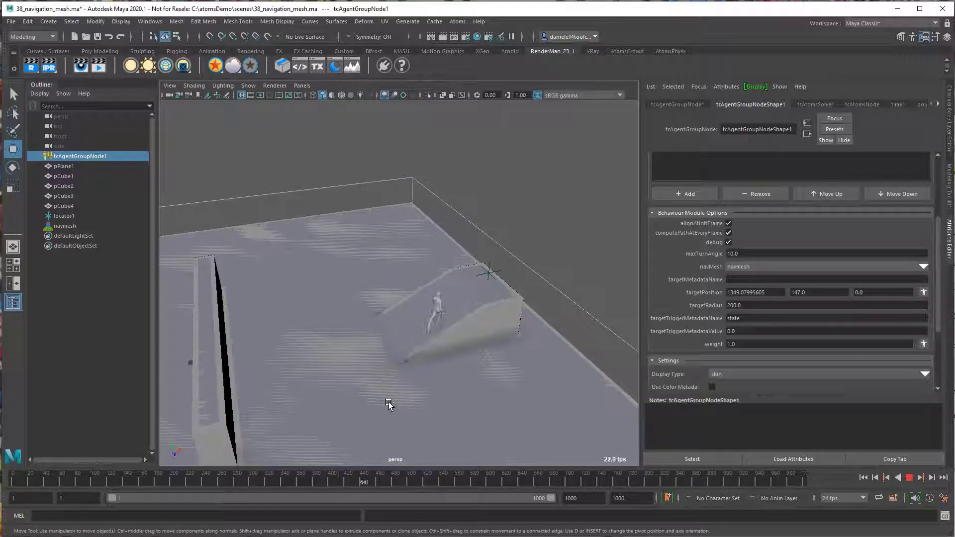
click(909, 478)
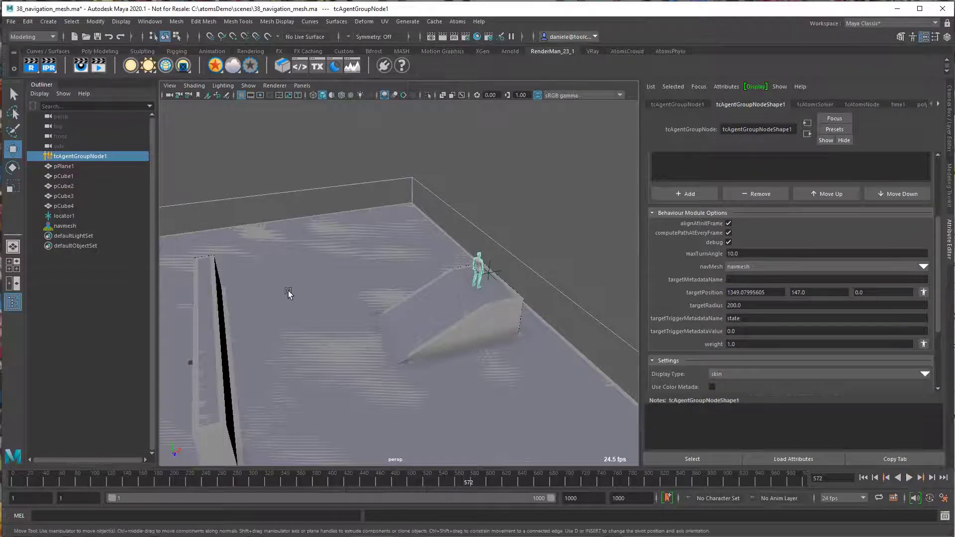
alt+drag(289, 295, 443, 332)
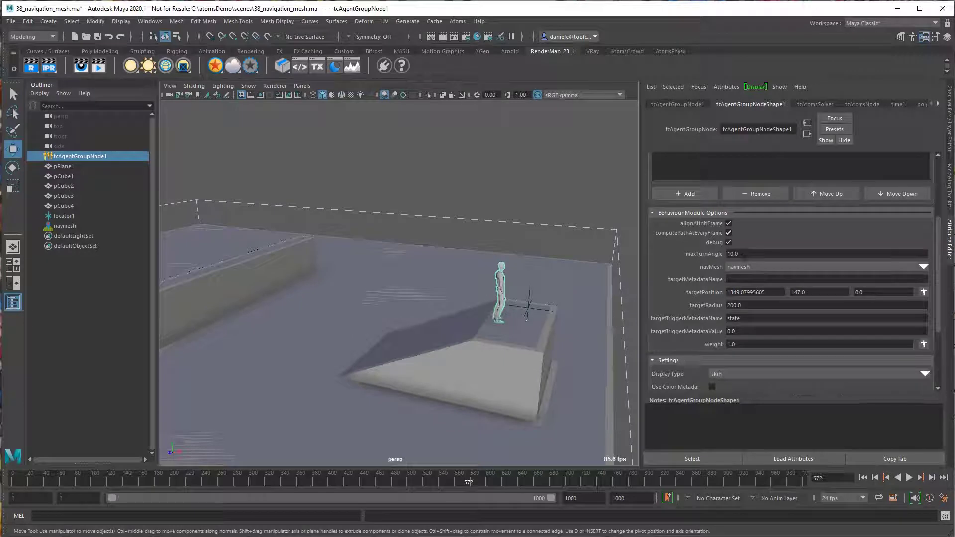
Open the navigation module's maxTurnAngle value and look over the walls the agent has to turn around.
click(741, 253)
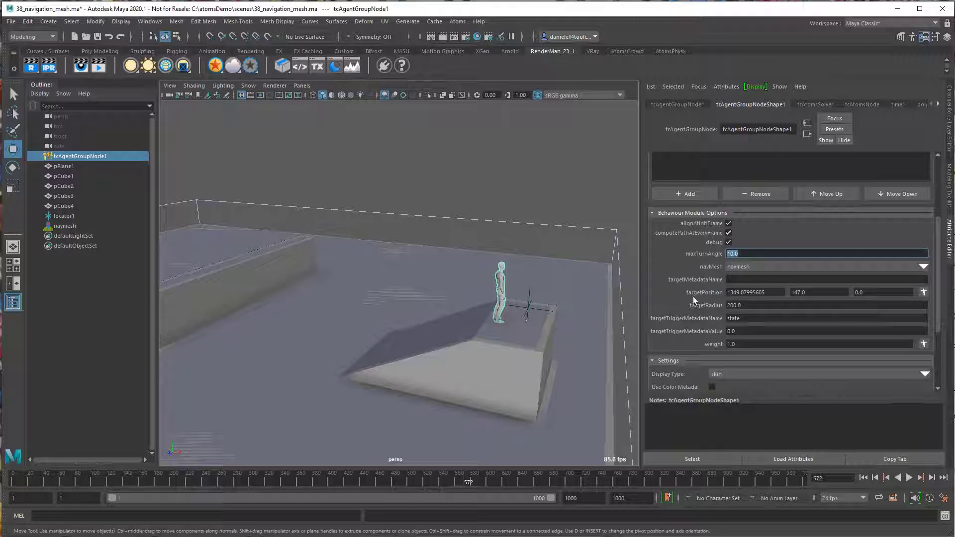
alt+drag(446, 338, 500, 338)
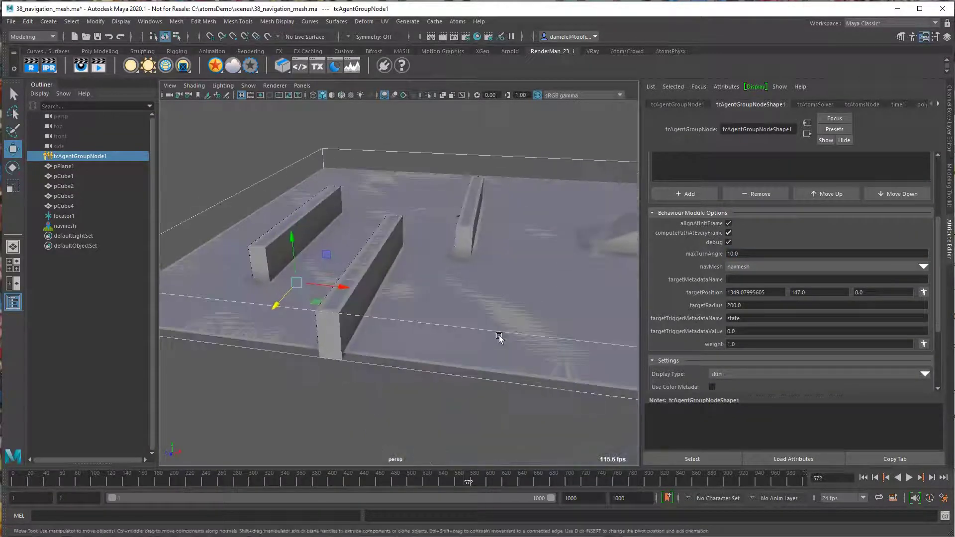